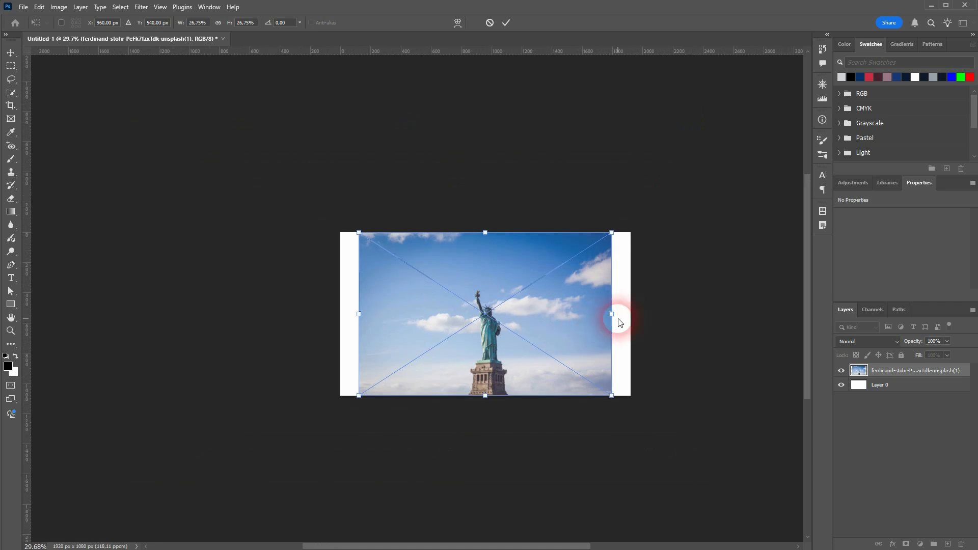
# Enlarge the placed Statue of Liberty photo to about 43.6 % so it fills the canvas, moving it up to show the pedestal.
pyautogui.moveTo(616, 321); pyautogui.dragTo(702, 330)
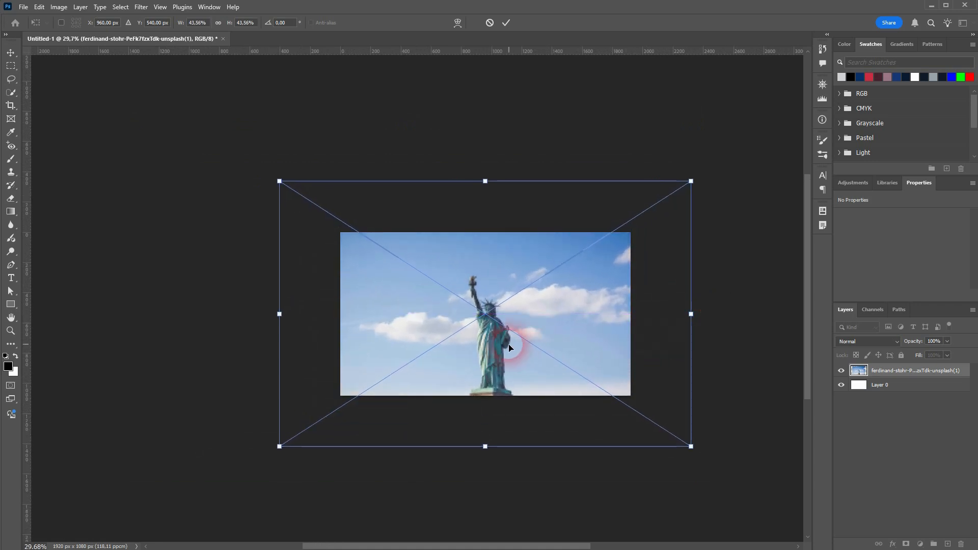
pyautogui.moveTo(515, 343); pyautogui.dragTo(512, 307)
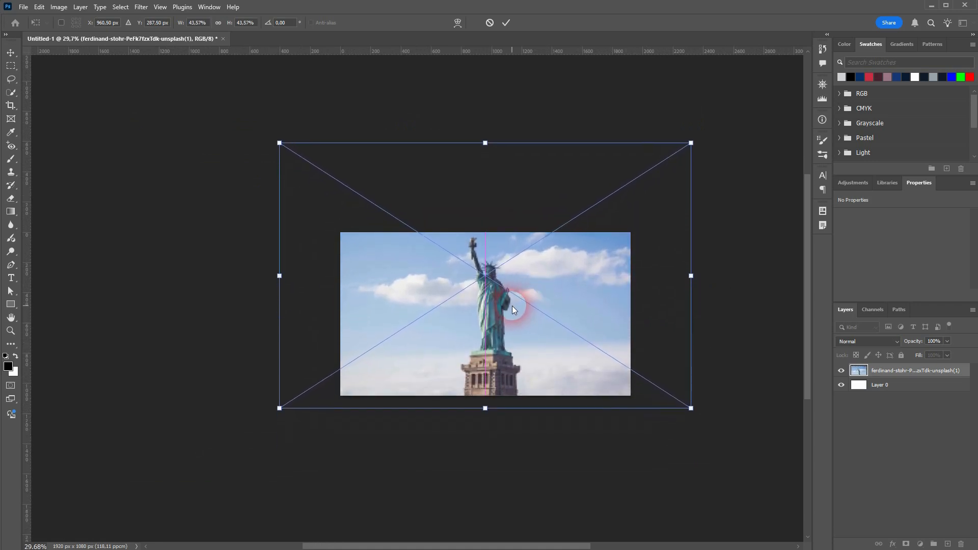
pyautogui.press('Return')
# Shift the statue photo slightly to the left and rename its layer img.
pyautogui.scroll(5, 502, 379)
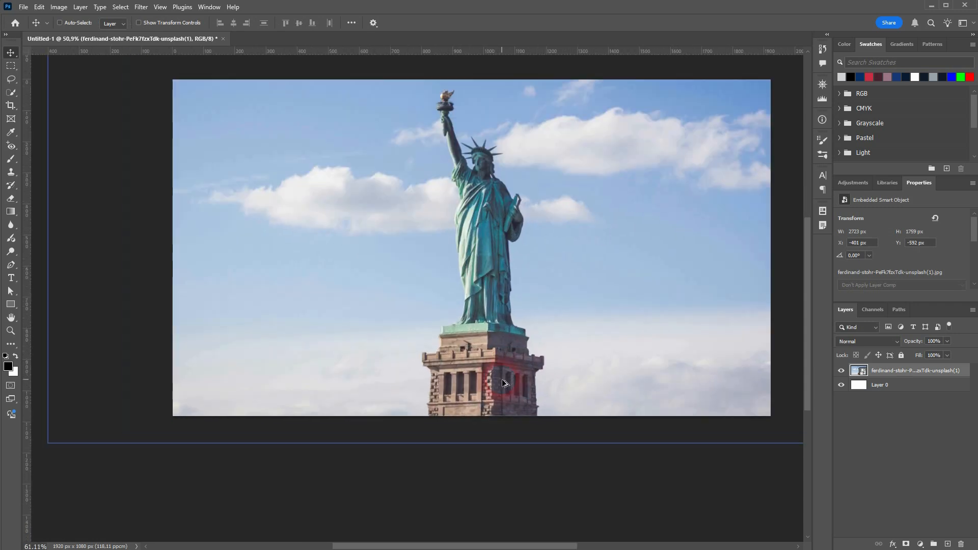
pyautogui.scroll(-2, 528, 320)
pyautogui.scroll(-1, 528, 320)
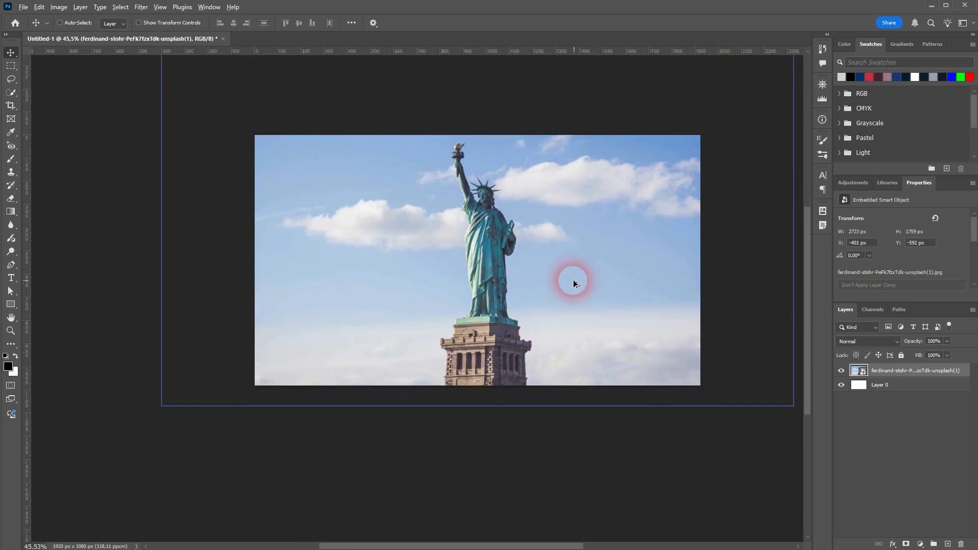
pyautogui.scroll(1, 565, 283)
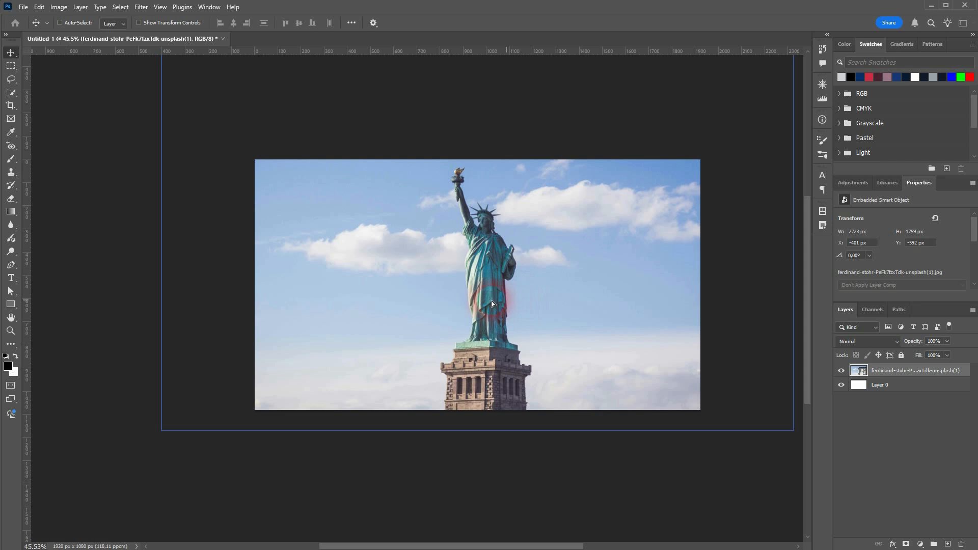
pyautogui.moveTo(493, 304); pyautogui.dragTo(499, 301)
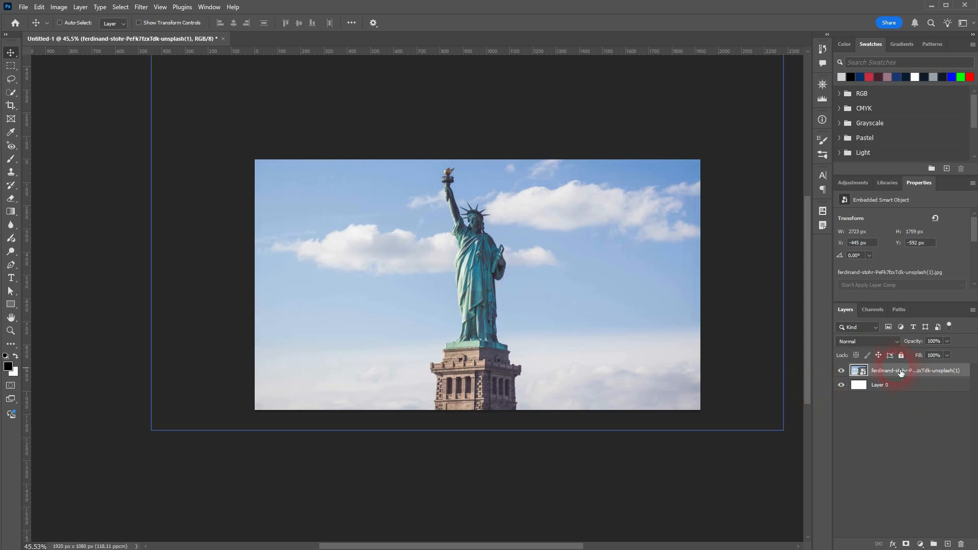
pyautogui.write('img')
pyautogui.press('Return')
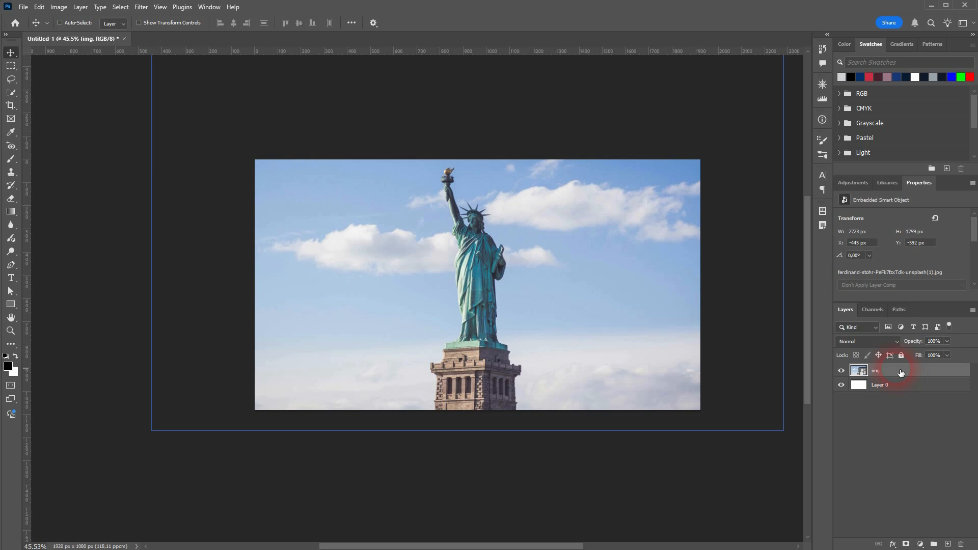
# Add a text layer reading NEW YORK over the sky beside the statue.
pyautogui.click(12, 278)
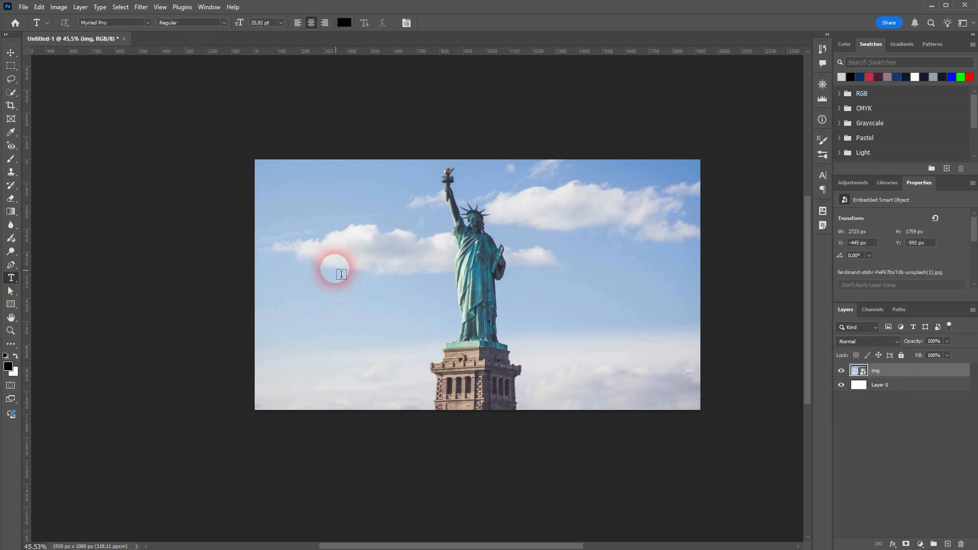
pyautogui.click(329, 258)
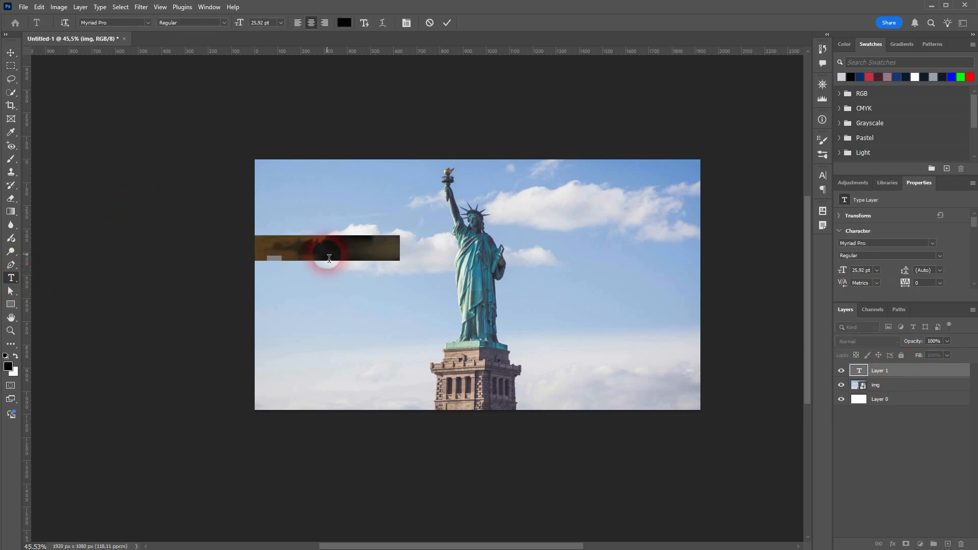
pyautogui.write('NEW YX')
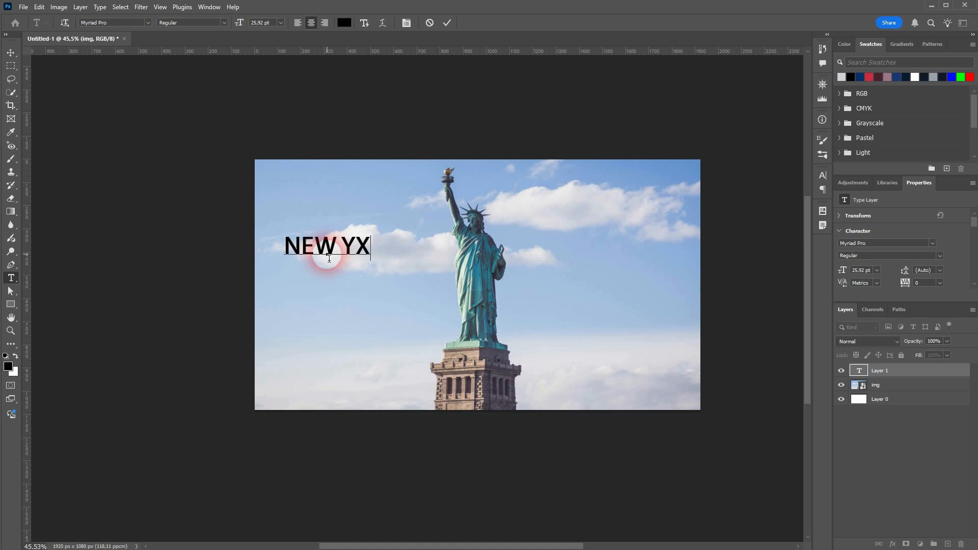
pyautogui.press('BackSpace')
pyautogui.write('ORK')
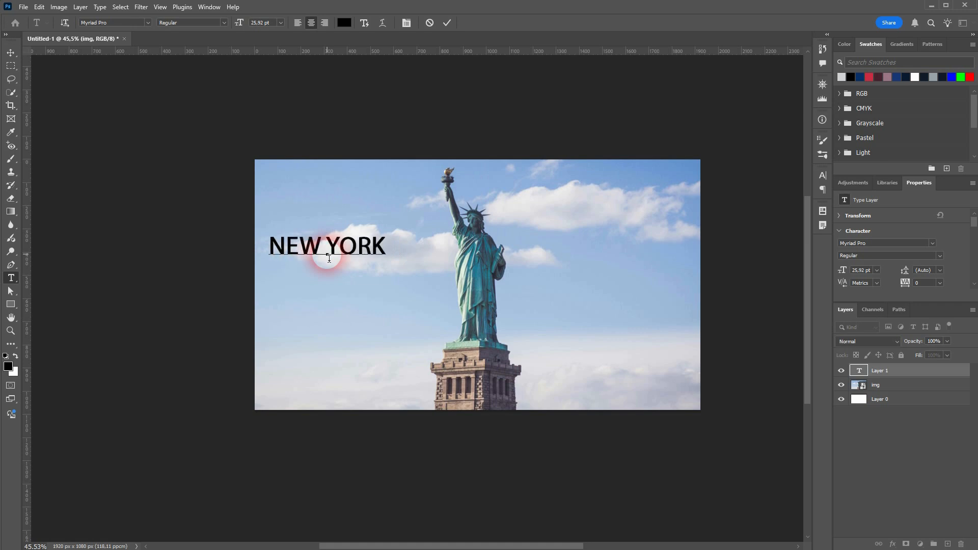
pyautogui.click(12, 53)
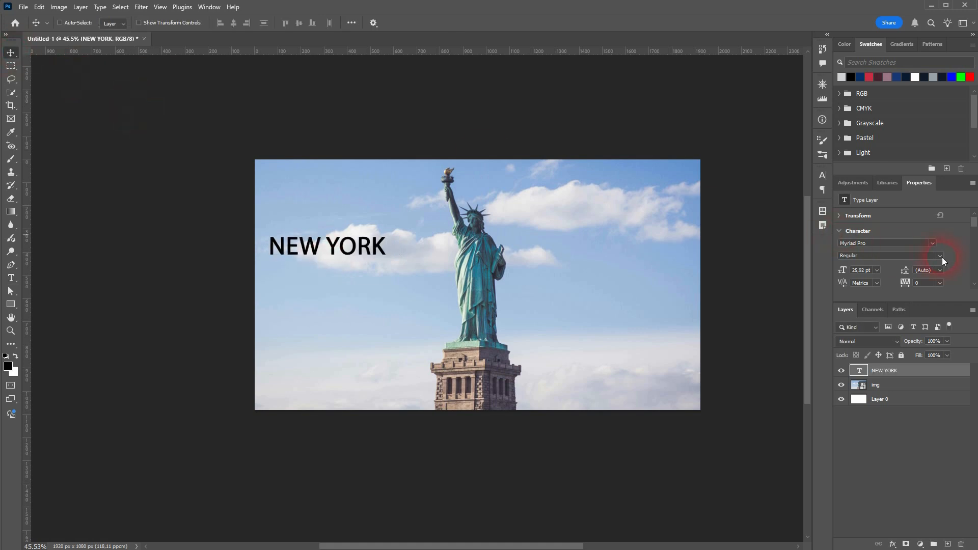
# Change the NEW YORK text's font to Arial Black.
pyautogui.click(932, 243)
pyautogui.write('ac')
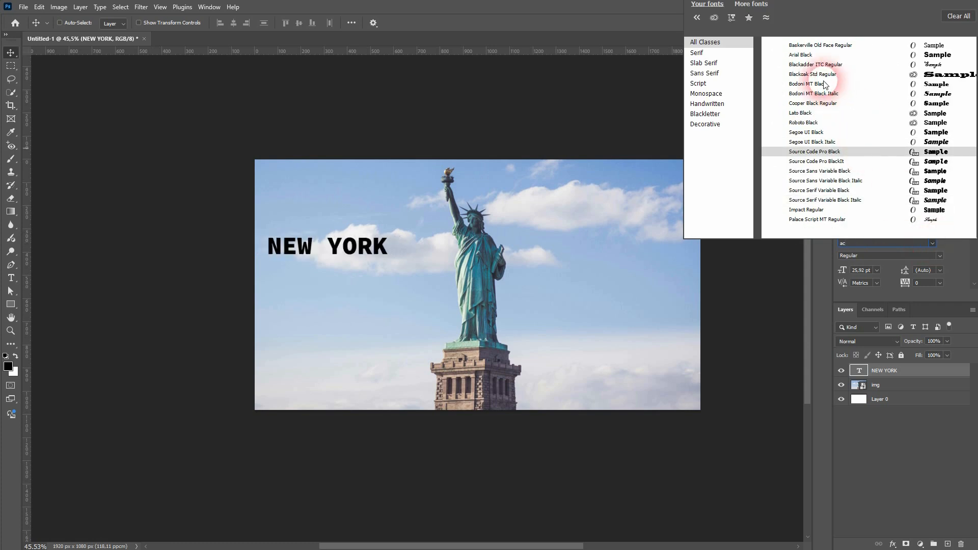
pyautogui.click(802, 55)
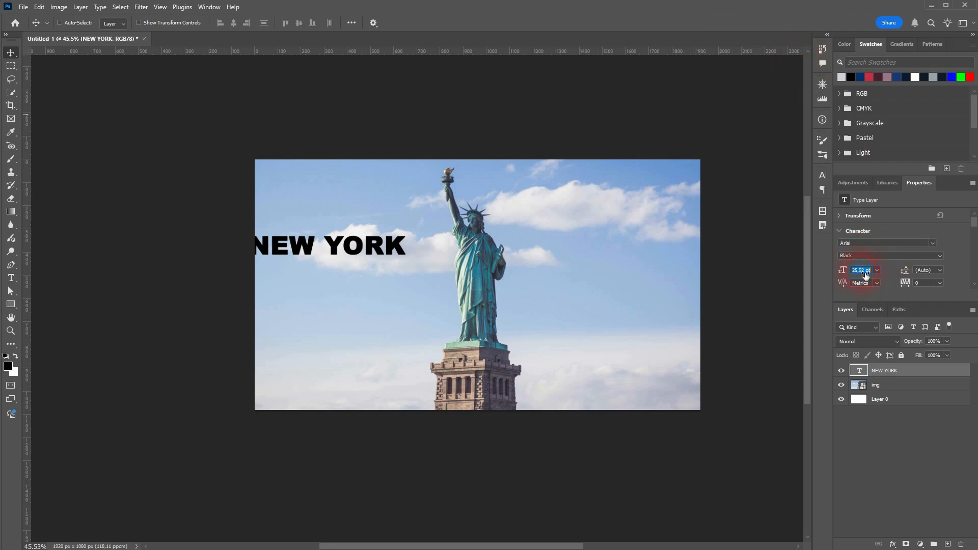
# Try font sizes of 50 pt and 100 pt on the NEW YORK text.
pyautogui.write('50')
pyautogui.press('Return')
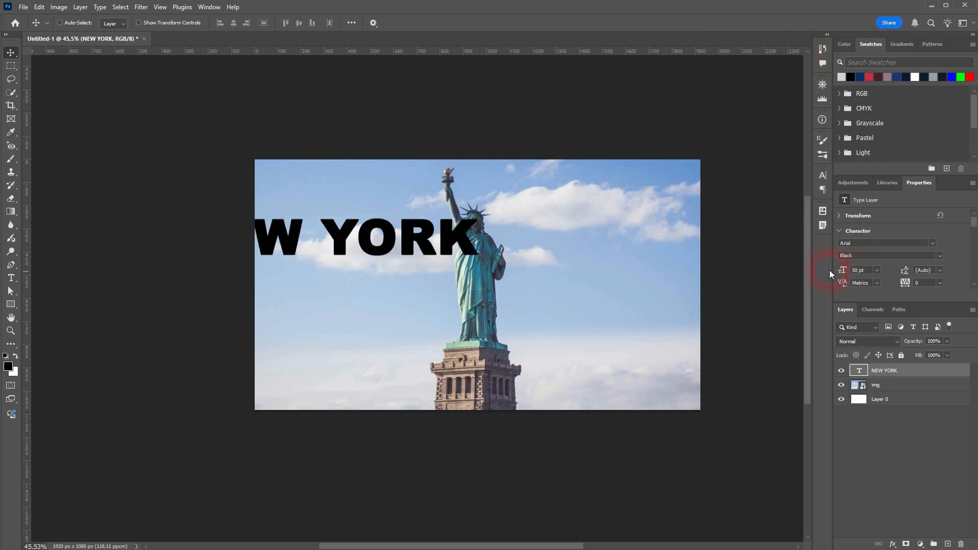
pyautogui.write('100')
pyautogui.press('Return')
# Move the NEW YORK text across the middle of the statue and set its font size to 70 pt.
pyautogui.moveTo(420, 219); pyautogui.dragTo(560, 267)
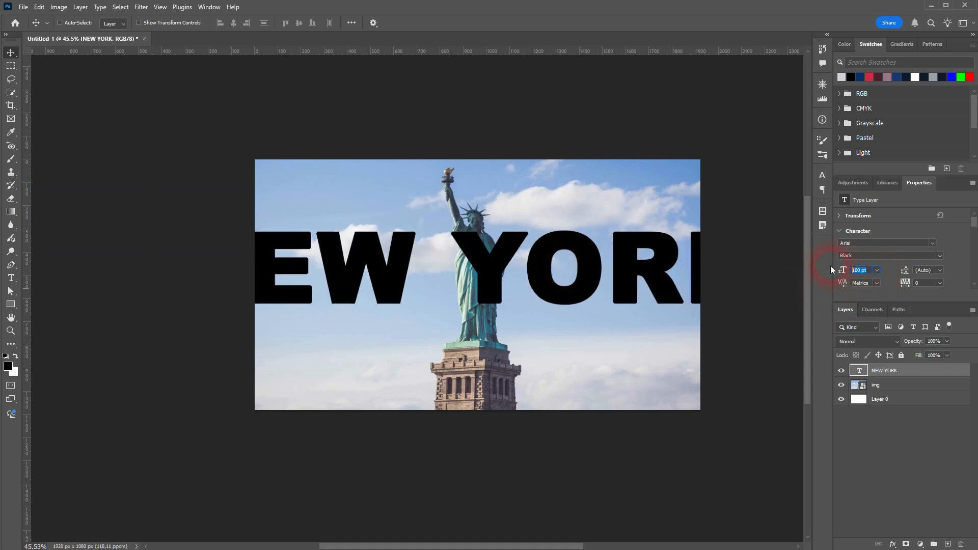
pyautogui.write('75')
pyautogui.press('Return')
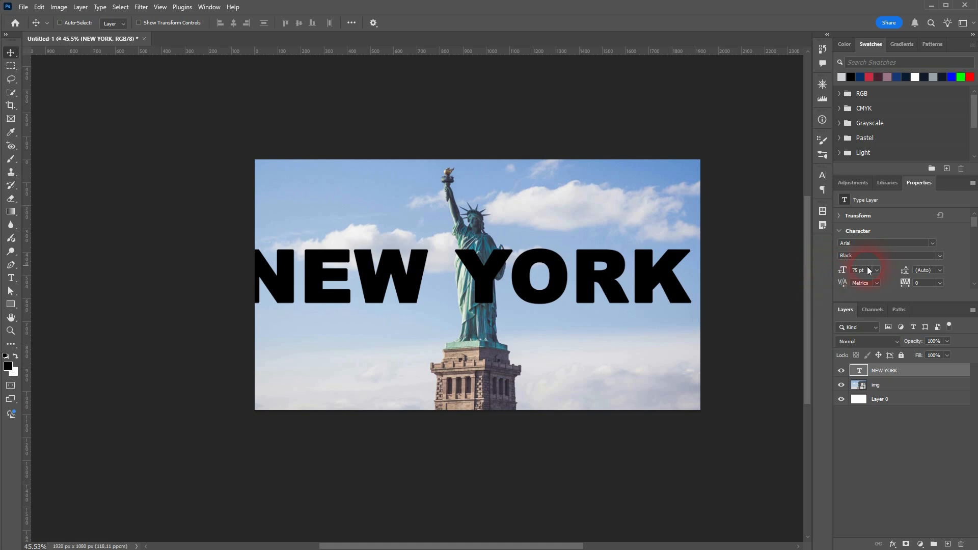
pyautogui.press('Down')
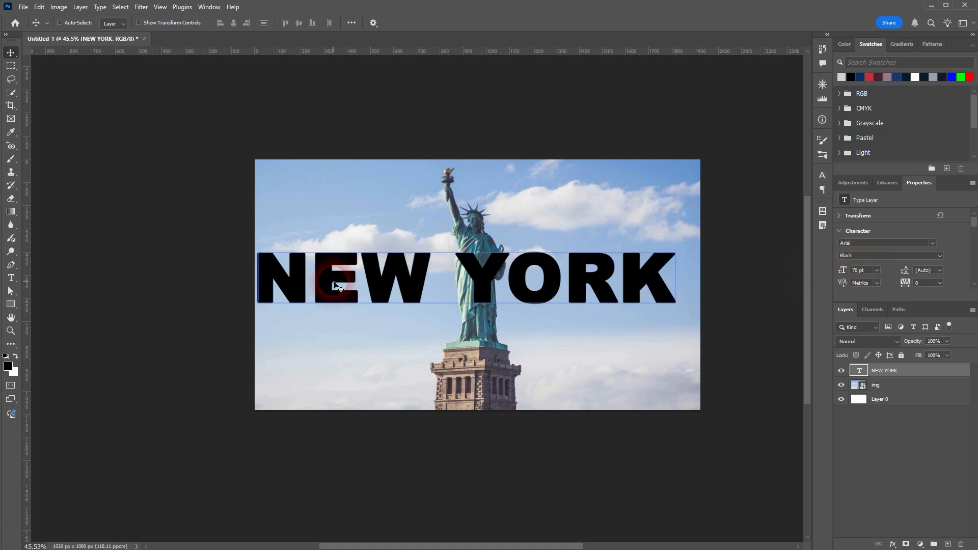
# Center the NEW YORK text horizontally on the canvas and clear the selection.
pyautogui.hotkey('ctrl', 'a')
pyautogui.click(233, 23)
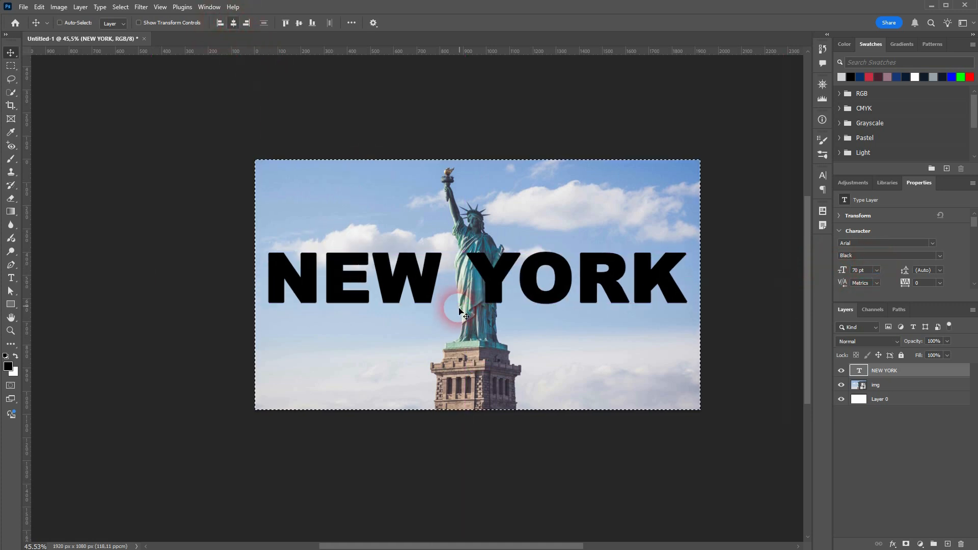
pyautogui.hotkey('ctrl', 'd')
# Set the NEW YORK text's color to white (ffffff).
pyautogui.scroll(5, 489, 285)
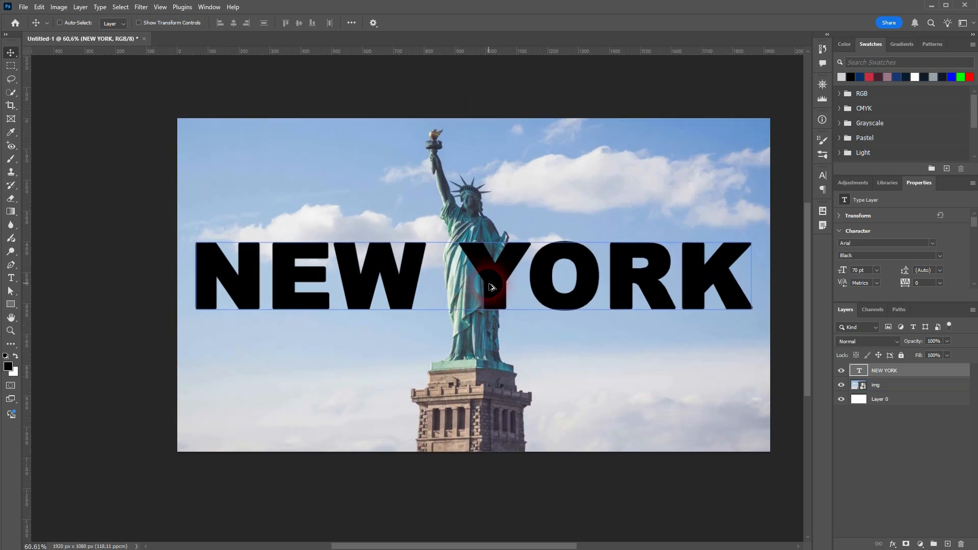
pyautogui.scroll(-2, 948, 286)
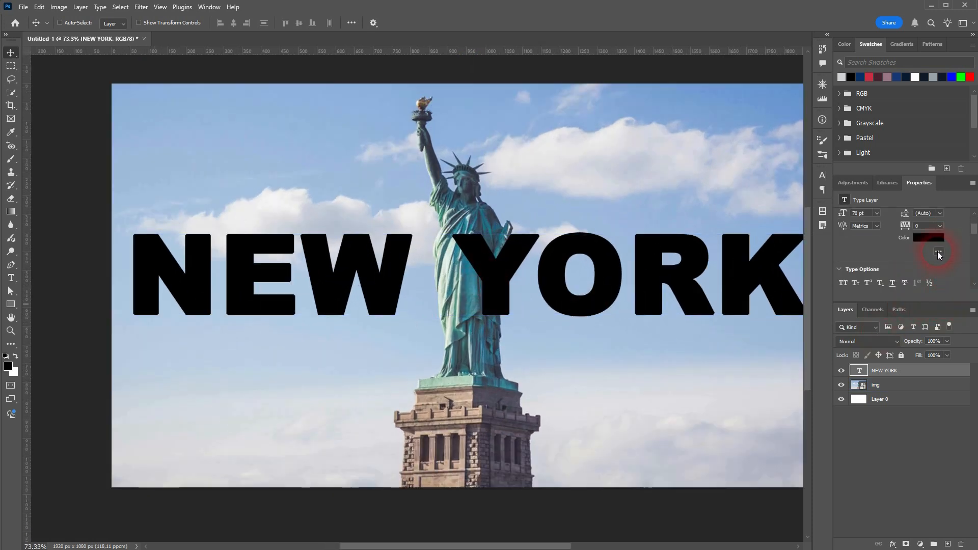
pyautogui.click(931, 238)
pyautogui.moveTo(648, 343); pyautogui.dragTo(557, 220)
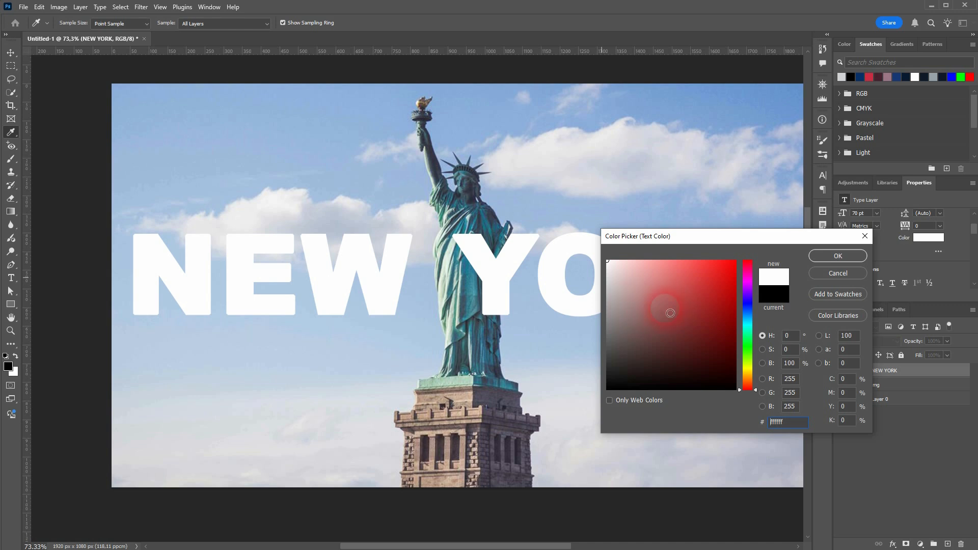
pyautogui.click(838, 256)
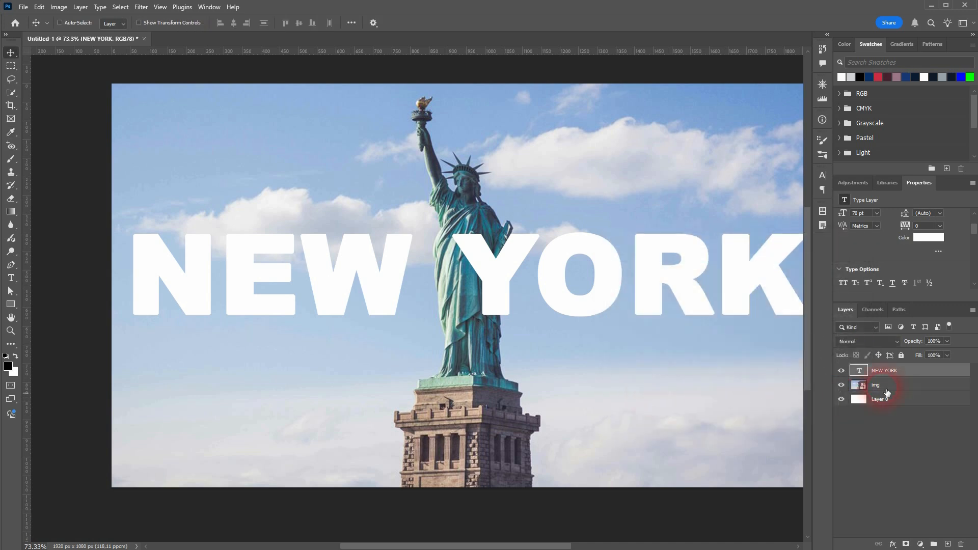
# Add a black 8 px inside Stroke effect to the NEW YORK text layer.
pyautogui.rightClick(922, 375)
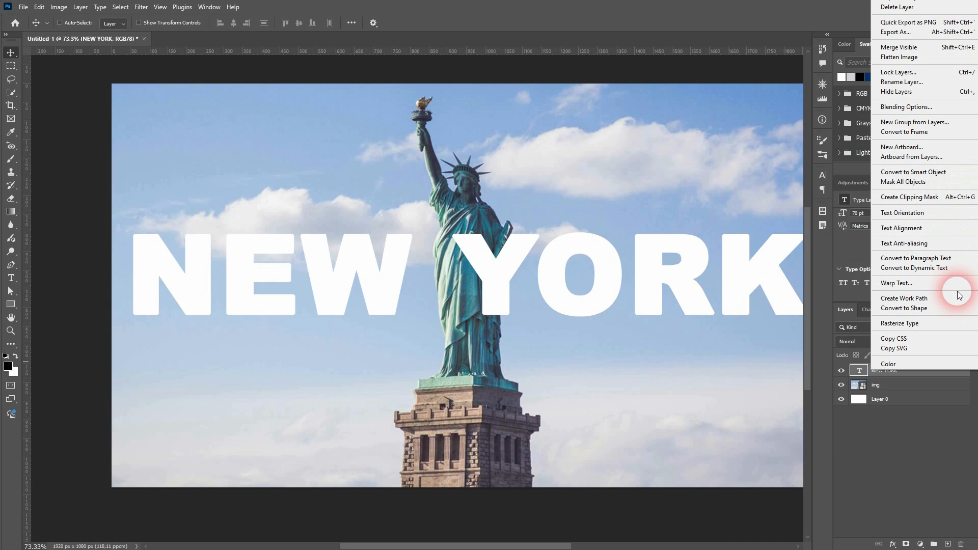
pyautogui.click(902, 108)
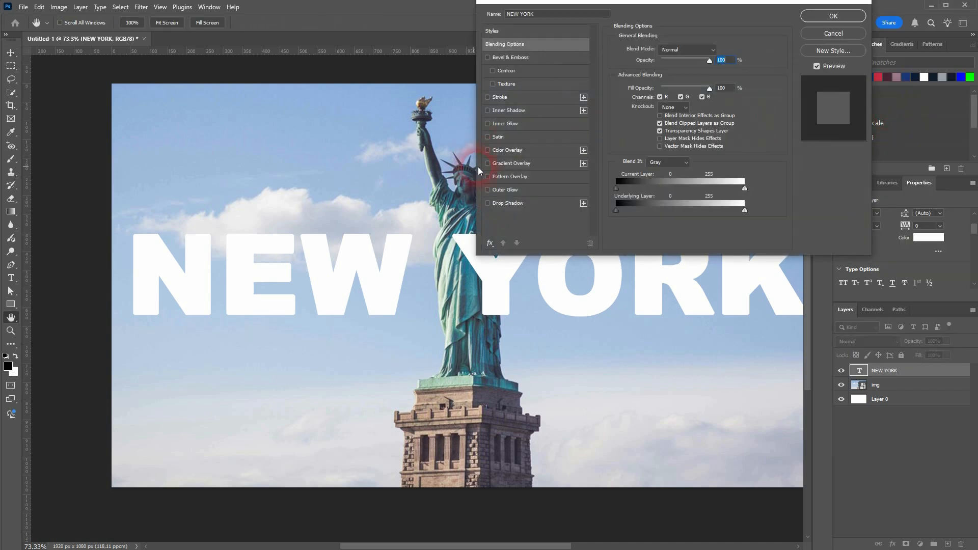
pyautogui.click(503, 99)
pyautogui.click(729, 51)
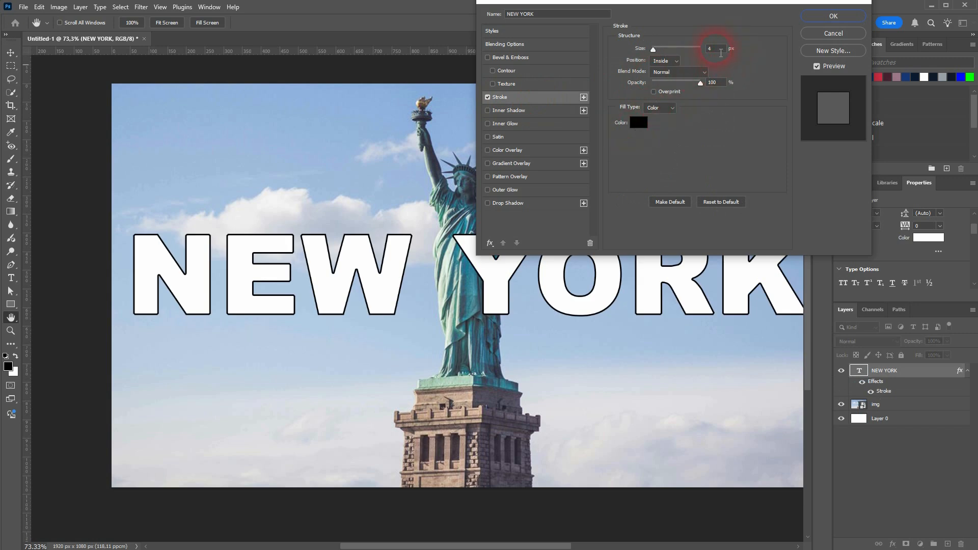
pyautogui.press('Up')
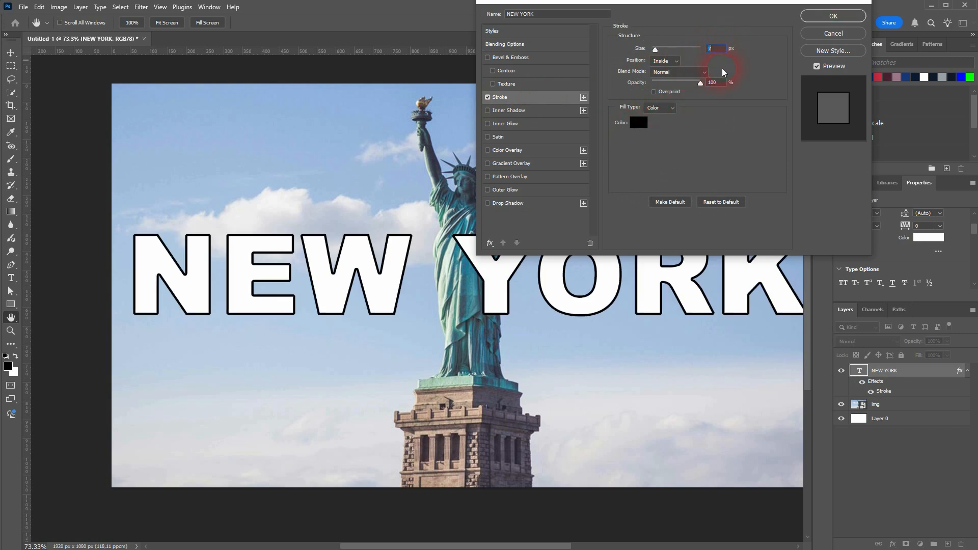
pyautogui.press('Up')
pyautogui.press('Up')
pyautogui.click(844, 18)
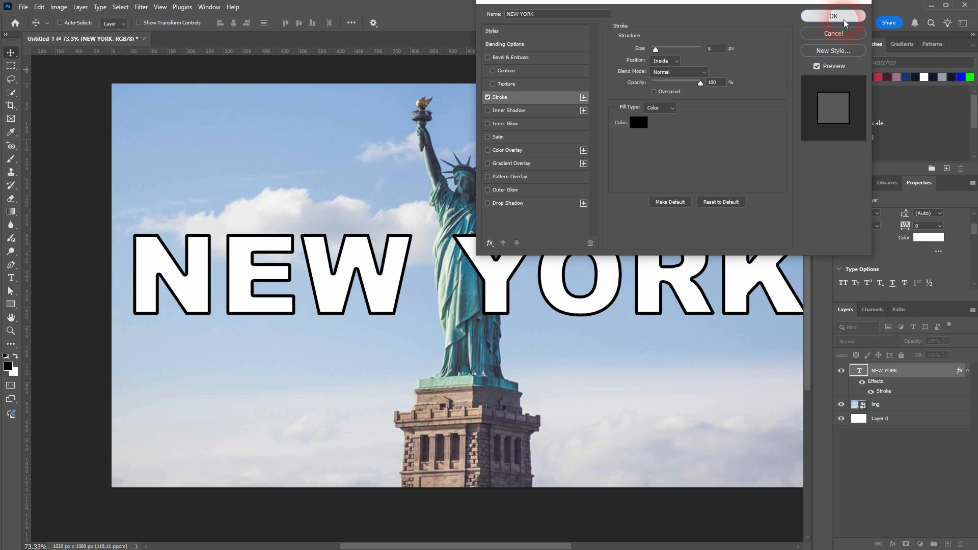
# Move the NEW YORK text slightly lower over the statue.
pyautogui.scroll(-4, 571, 352)
pyautogui.scroll(2, 659, 386)
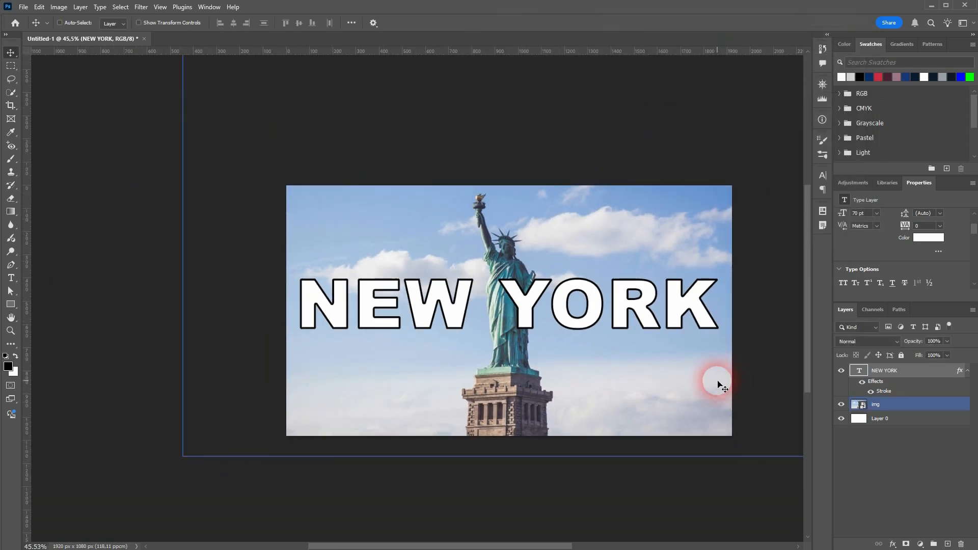
pyautogui.moveTo(339, 277); pyautogui.dragTo(350, 297)
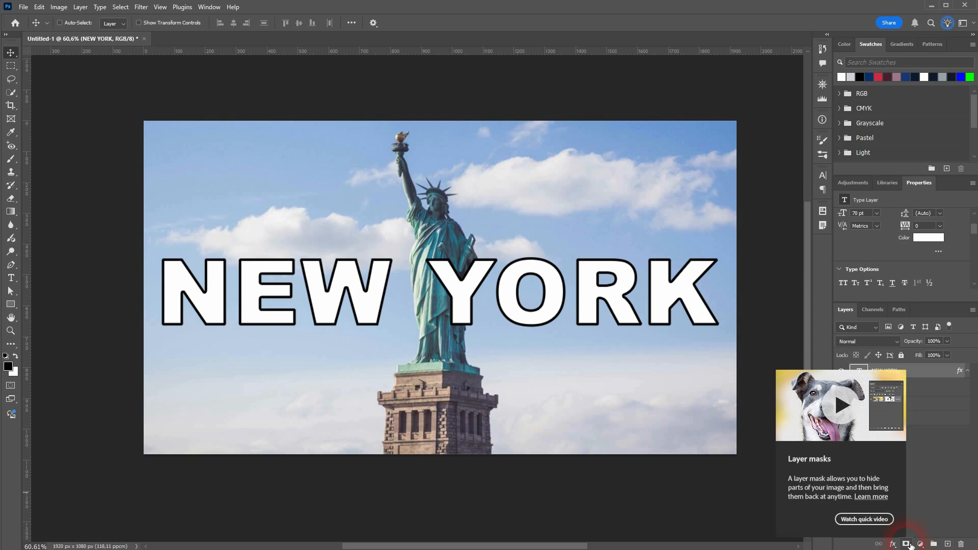
# Add a layer mask to the NEW YORK layer, target the mask, and ready the Brush tool with black as the foreground color.
pyautogui.click(909, 544)
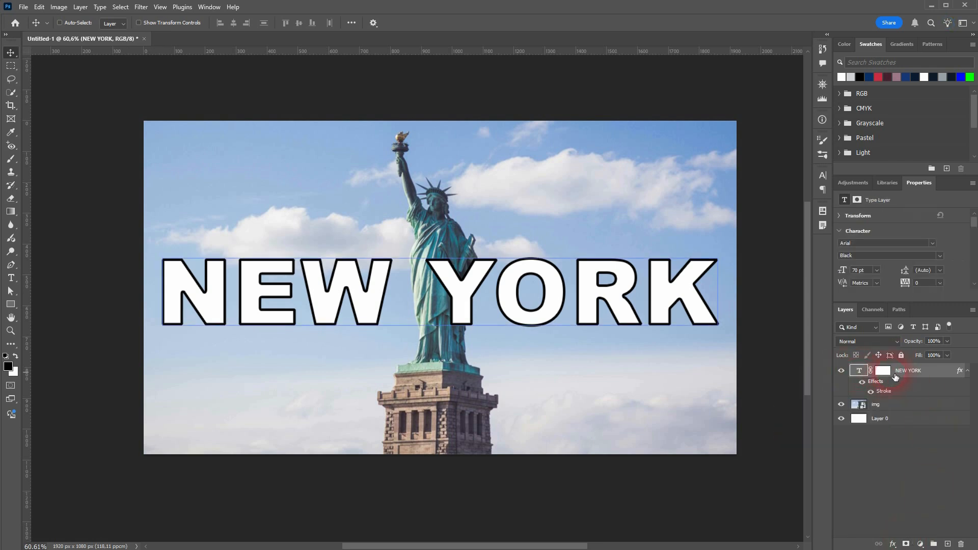
pyautogui.click(883, 371)
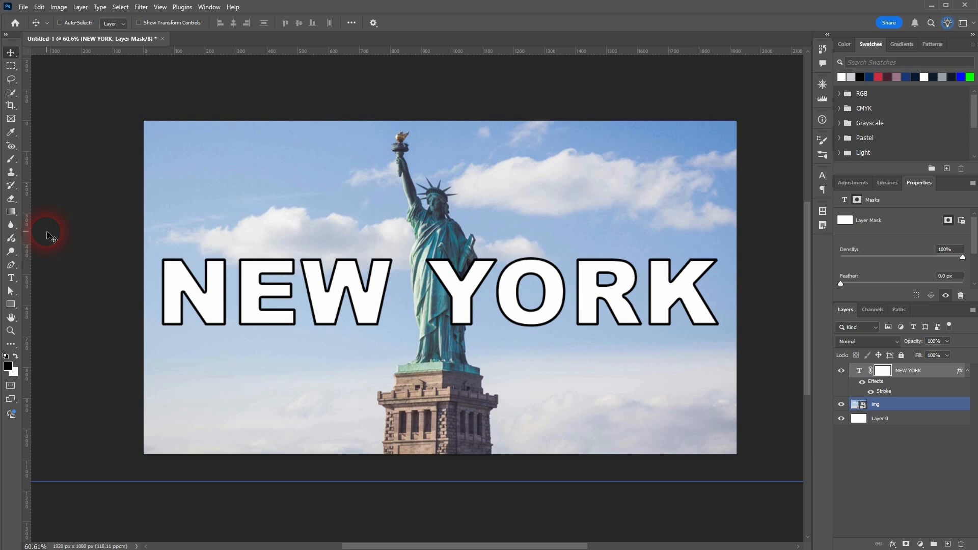
pyautogui.press('b')
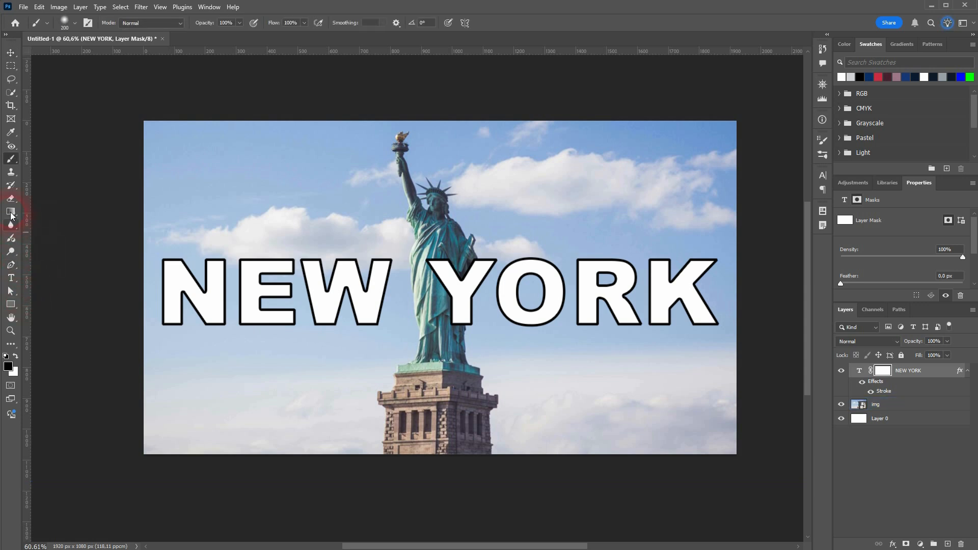
pyautogui.moveTo(14, 163); pyautogui.dragTo(71, 163)
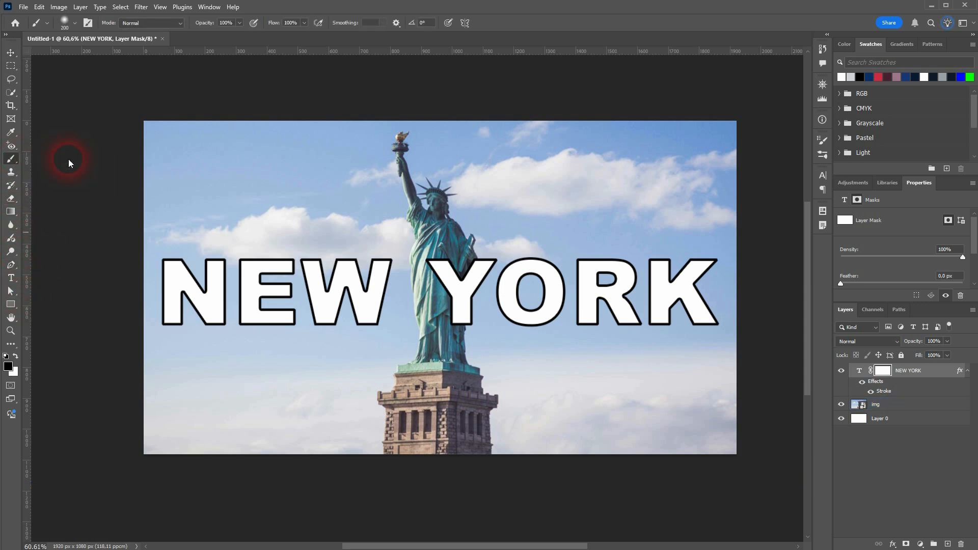
pyautogui.click(14, 356)
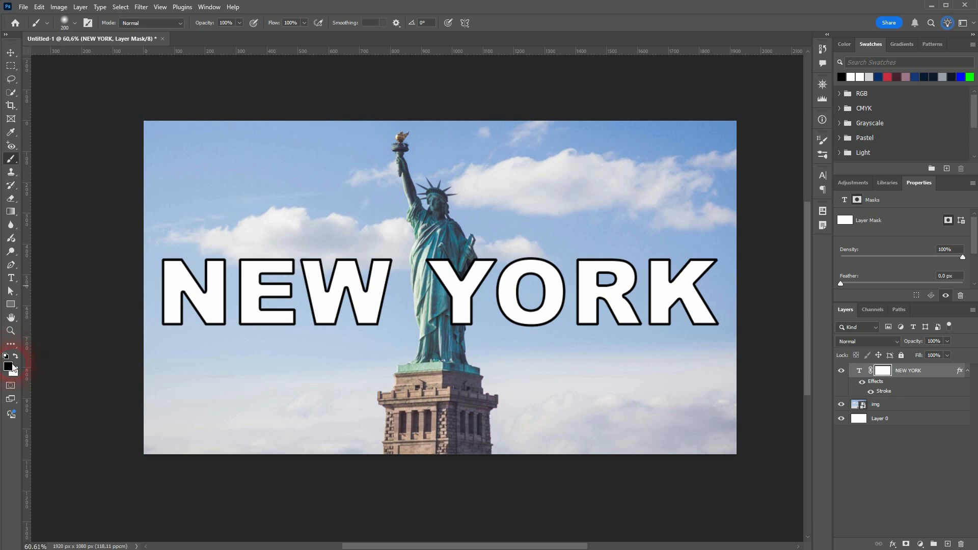
# Paint black on the NEW YORK layer mask with a 50 px soft round brush over the part of the Y covering the statue.
pyautogui.click(9, 366)
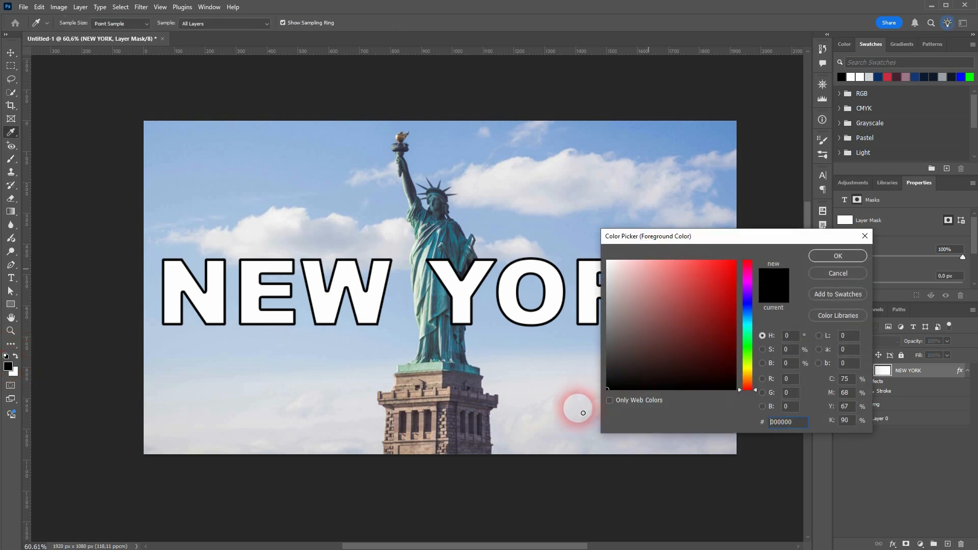
pyautogui.click(836, 256)
pyautogui.scroll(5, 473, 280)
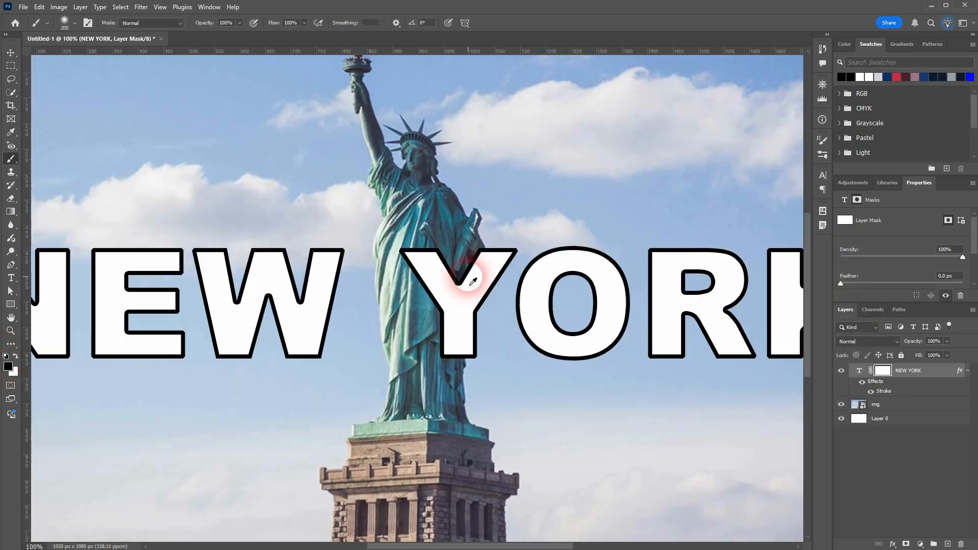
pyautogui.scroll(2, 477, 282)
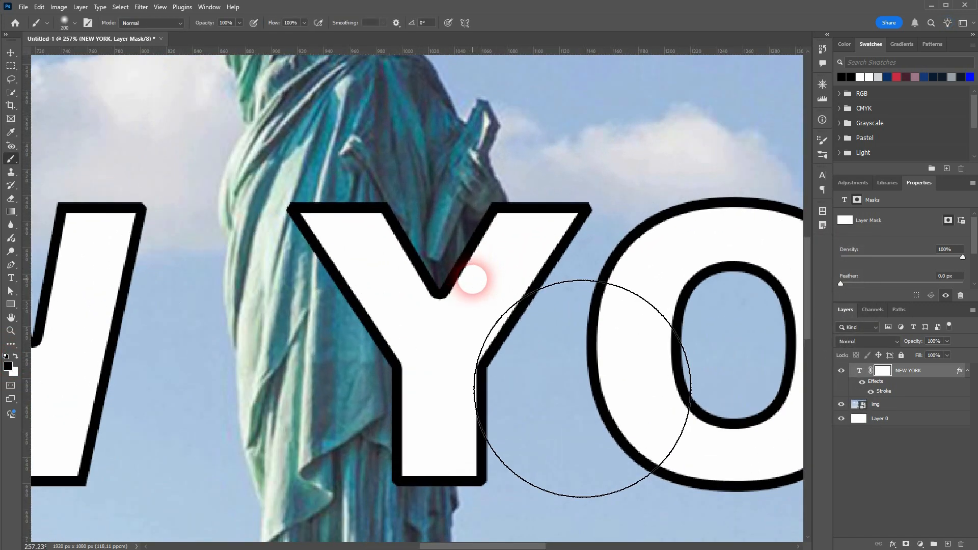
pyautogui.click(65, 22)
pyautogui.write('20')
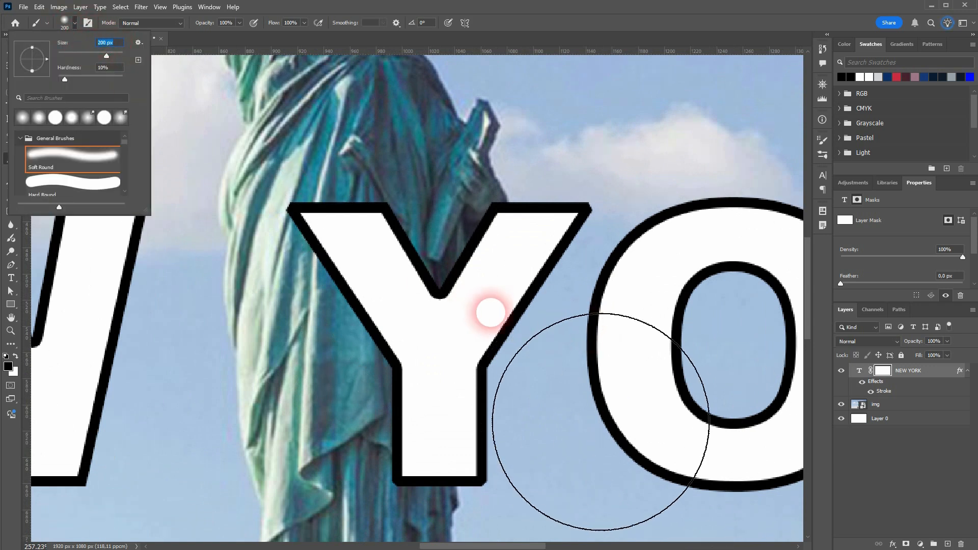
pyautogui.moveTo(456, 311); pyautogui.dragTo(449, 283)
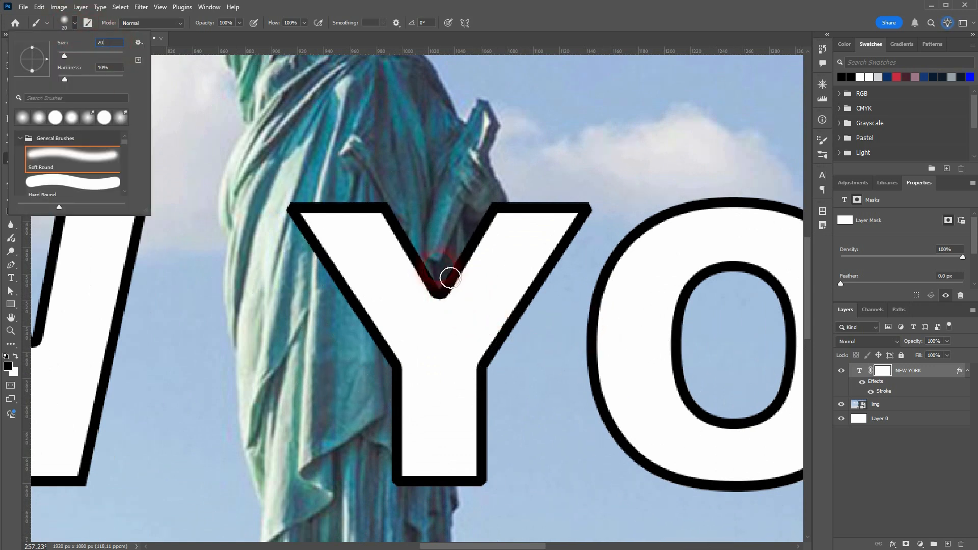
pyautogui.write('5')
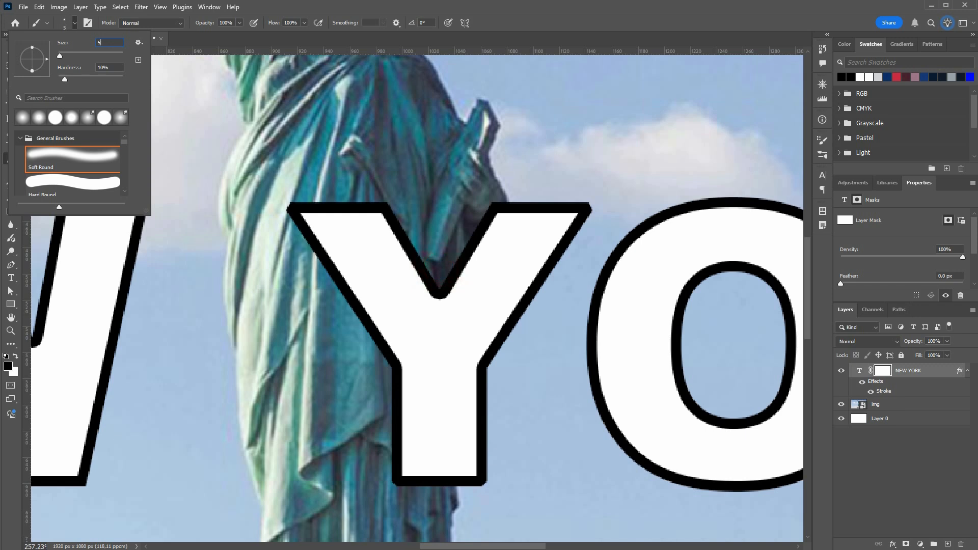
pyautogui.write('0')
pyautogui.moveTo(395, 234)
pyautogui.mouseDown()
pyautogui.moveTo(322, 219)
pyautogui.moveTo(373, 223)
pyautogui.moveTo(371, 309)
pyautogui.moveTo(327, 345)
pyautogui.moveTo(430, 264)
pyautogui.moveTo(452, 266)
pyautogui.moveTo(459, 296)
pyautogui.moveTo(419, 463)
pyautogui.moveTo(430, 504)
pyautogui.moveTo(438, 494)
pyautogui.moveTo(444, 246)
pyautogui.moveTo(530, 209)
pyautogui.moveTo(458, 469)
pyautogui.moveTo(465, 506)
pyautogui.moveTo(459, 463)
pyautogui.mouseUp()
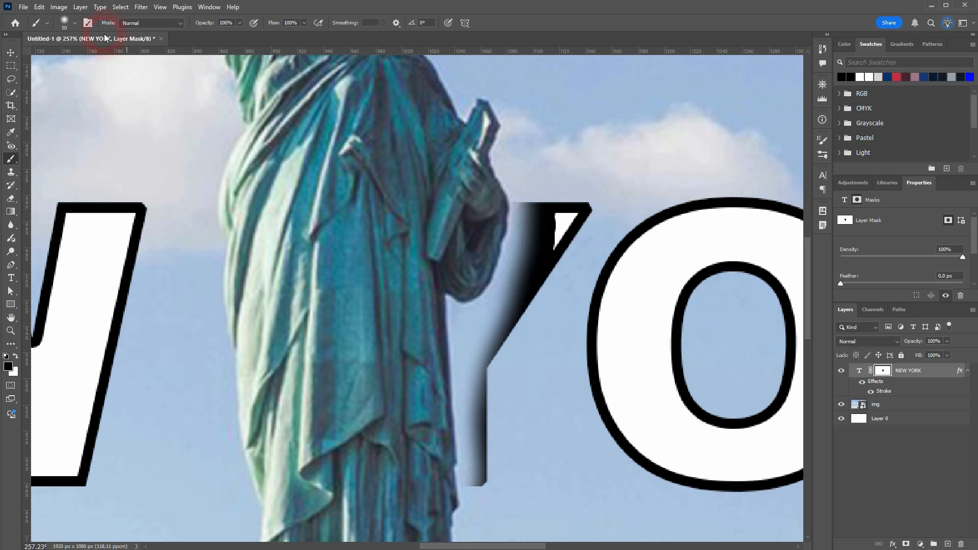
# Restore the Y up to the statue's edge by painting white on the mask with a 10 px soft round brush.
pyautogui.click(72, 28)
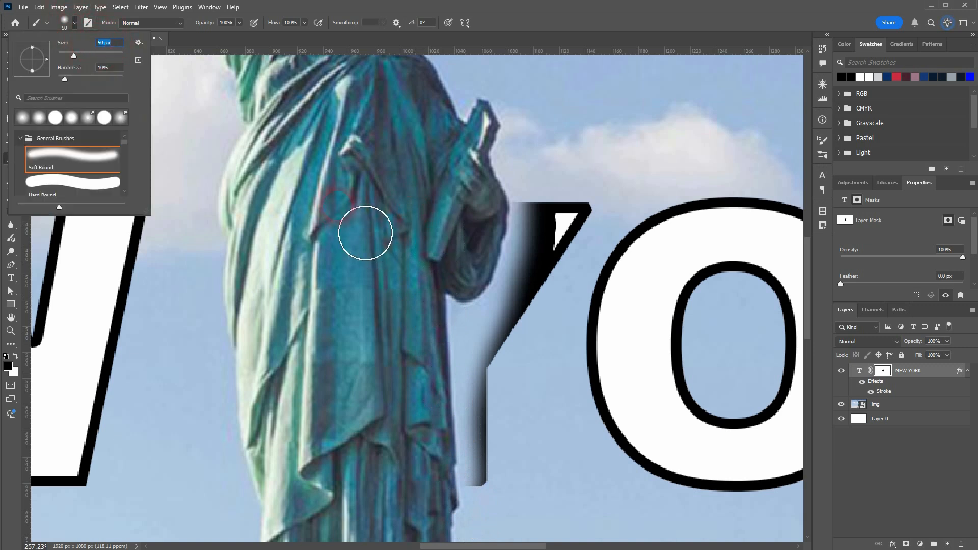
pyautogui.write('10')
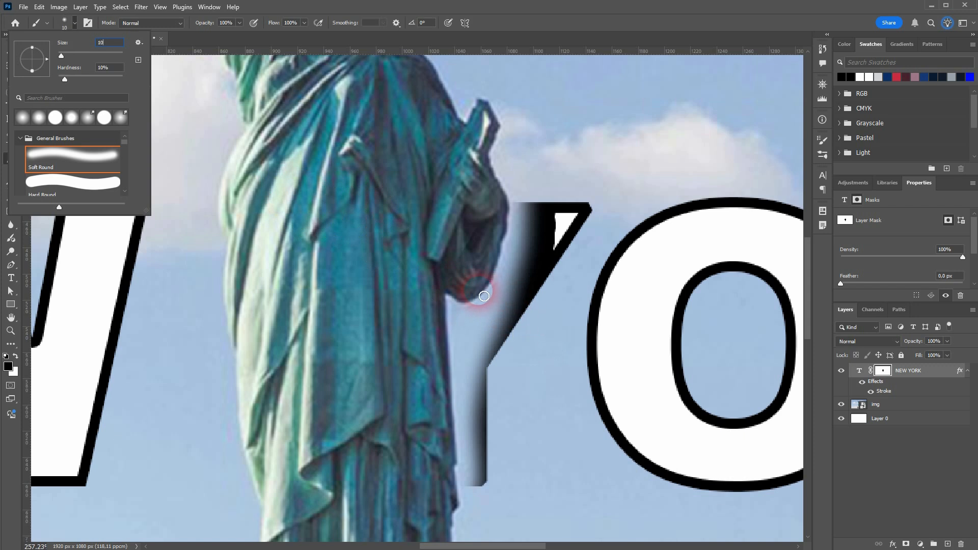
pyautogui.press('Return')
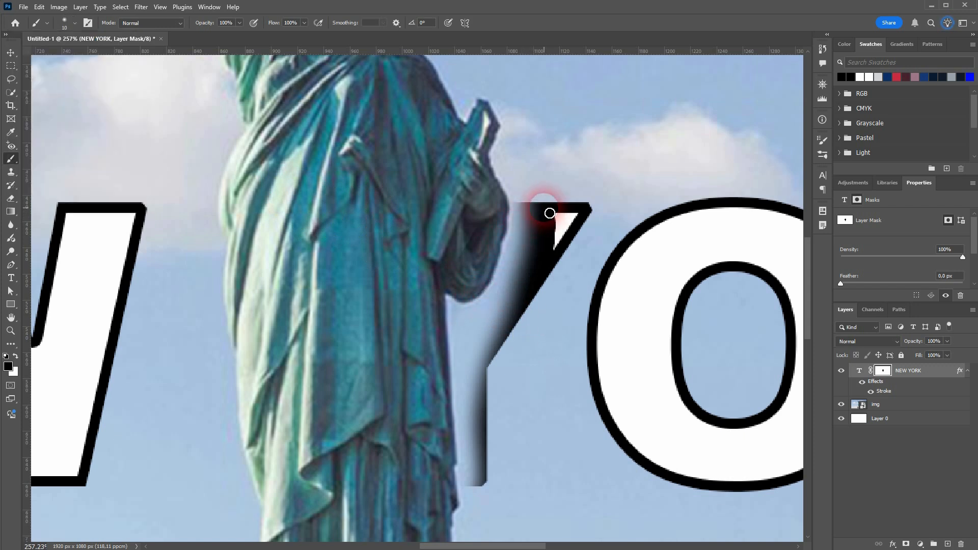
pyautogui.moveTo(549, 214)
pyautogui.mouseDown()
pyautogui.moveTo(522, 212)
pyautogui.moveTo(539, 206)
pyautogui.moveTo(526, 258)
pyautogui.moveTo(559, 221)
pyautogui.moveTo(554, 203)
pyautogui.moveTo(531, 221)
pyautogui.moveTo(552, 206)
pyautogui.moveTo(560, 223)
pyautogui.moveTo(534, 227)
pyautogui.moveTo(520, 212)
pyautogui.moveTo(530, 210)
pyautogui.moveTo(519, 210)
pyautogui.moveTo(514, 257)
pyautogui.moveTo(510, 266)
pyautogui.moveTo(514, 244)
pyautogui.moveTo(488, 307)
pyautogui.moveTo(454, 303)
pyautogui.moveTo(496, 298)
pyautogui.moveTo(541, 223)
pyautogui.moveTo(512, 250)
pyautogui.moveTo(540, 217)
pyautogui.moveTo(550, 224)
pyautogui.moveTo(523, 284)
pyautogui.moveTo(554, 243)
pyautogui.moveTo(502, 325)
pyautogui.moveTo(555, 250)
pyautogui.moveTo(536, 303)
pyautogui.moveTo(493, 361)
pyautogui.moveTo(524, 322)
pyautogui.moveTo(485, 411)
pyautogui.moveTo(475, 490)
pyautogui.moveTo(464, 461)
pyautogui.moveTo(456, 317)
pyautogui.moveTo(461, 381)
pyautogui.mouseUp()
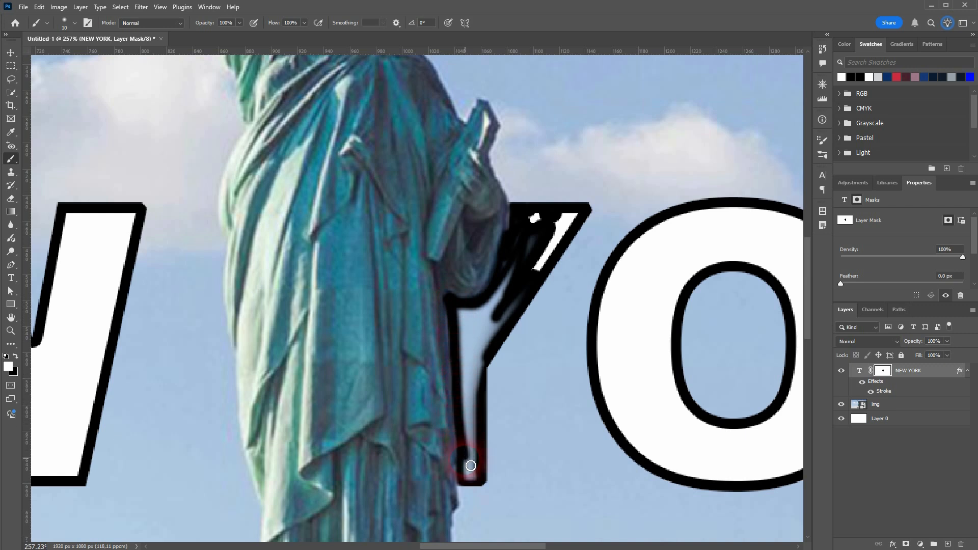
pyautogui.moveTo(479, 484)
pyautogui.mouseDown()
pyautogui.moveTo(481, 403)
pyautogui.moveTo(474, 484)
pyautogui.moveTo(488, 349)
pyautogui.moveTo(507, 304)
pyautogui.moveTo(570, 231)
pyautogui.moveTo(491, 370)
pyautogui.moveTo(535, 296)
pyautogui.moveTo(501, 341)
pyautogui.moveTo(533, 275)
pyautogui.moveTo(470, 355)
pyautogui.moveTo(535, 279)
pyautogui.moveTo(547, 221)
pyautogui.moveTo(514, 301)
pyautogui.moveTo(522, 263)
pyautogui.moveTo(497, 315)
pyautogui.moveTo(504, 290)
pyautogui.moveTo(490, 311)
pyautogui.moveTo(465, 320)
pyautogui.moveTo(470, 419)
pyautogui.moveTo(494, 332)
pyautogui.moveTo(480, 399)
pyautogui.moveTo(474, 334)
pyautogui.moveTo(474, 374)
pyautogui.moveTo(480, 324)
pyautogui.moveTo(507, 304)
pyautogui.moveTo(484, 340)
pyautogui.moveTo(481, 331)
pyautogui.moveTo(477, 380)
pyautogui.moveTo(479, 328)
pyautogui.moveTo(480, 370)
pyautogui.moveTo(463, 315)
pyautogui.moveTo(478, 322)
pyautogui.moveTo(515, 296)
pyautogui.moveTo(541, 252)
pyautogui.moveTo(524, 277)
pyautogui.mouseUp()
# Hide the NEW YORK layer's Stroke effect and compare the masked Y with and without it, leaving the effect hidden.
pyautogui.scroll(-5, 511, 360)
pyautogui.scroll(-2, 530, 406)
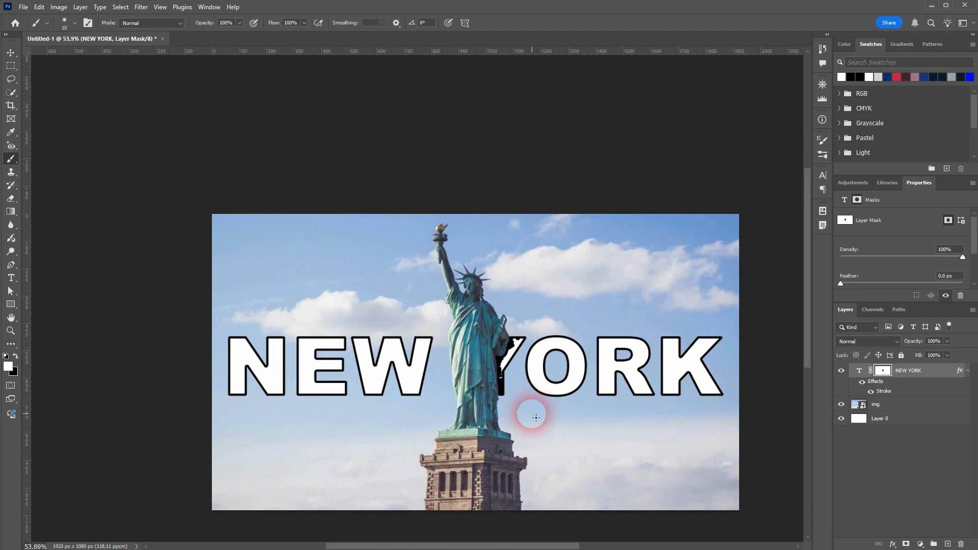
pyautogui.click(891, 439)
pyautogui.click(872, 393)
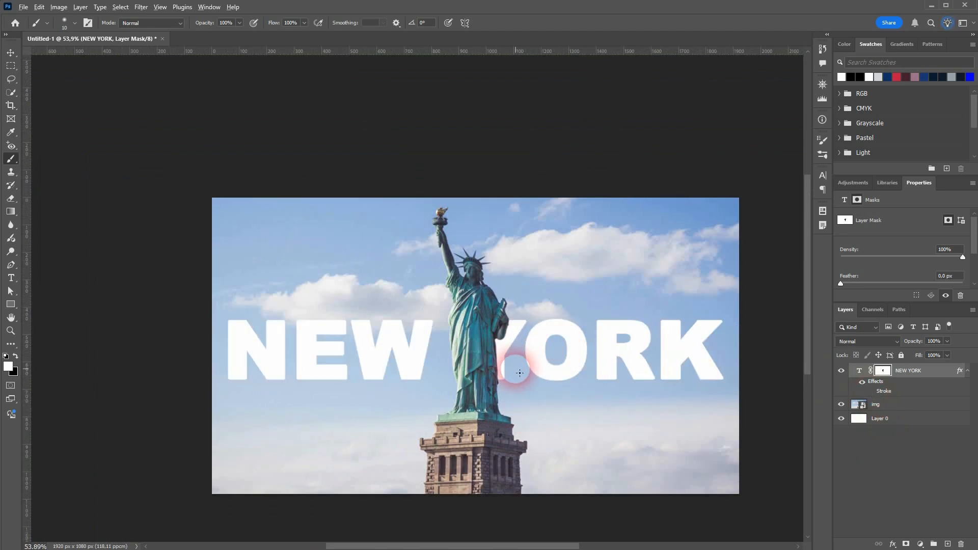
pyautogui.scroll(3, 520, 373)
pyautogui.moveTo(499, 345)
pyautogui.mouseDown()
pyautogui.moveTo(509, 345)
pyautogui.moveTo(492, 328)
pyautogui.mouseUp()
pyautogui.click(882, 385)
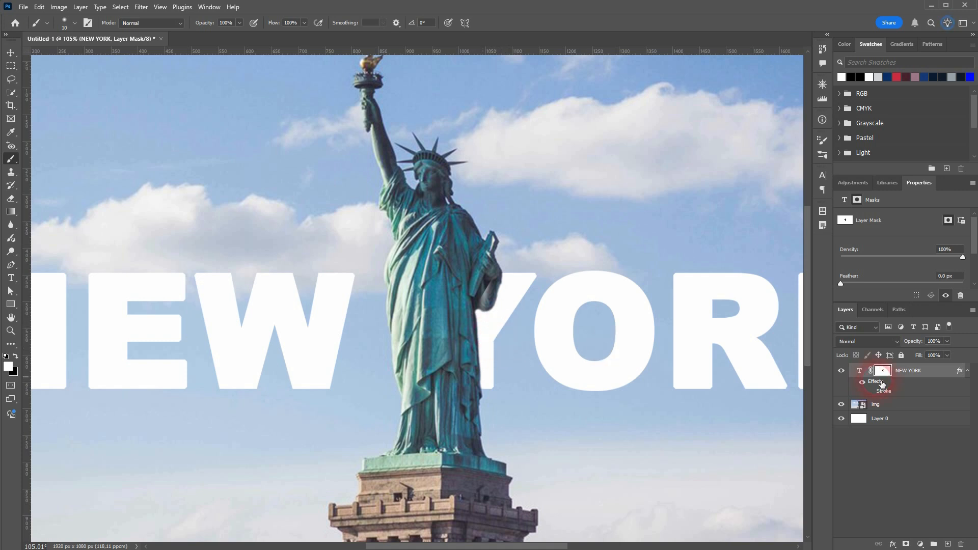
pyautogui.click(872, 392)
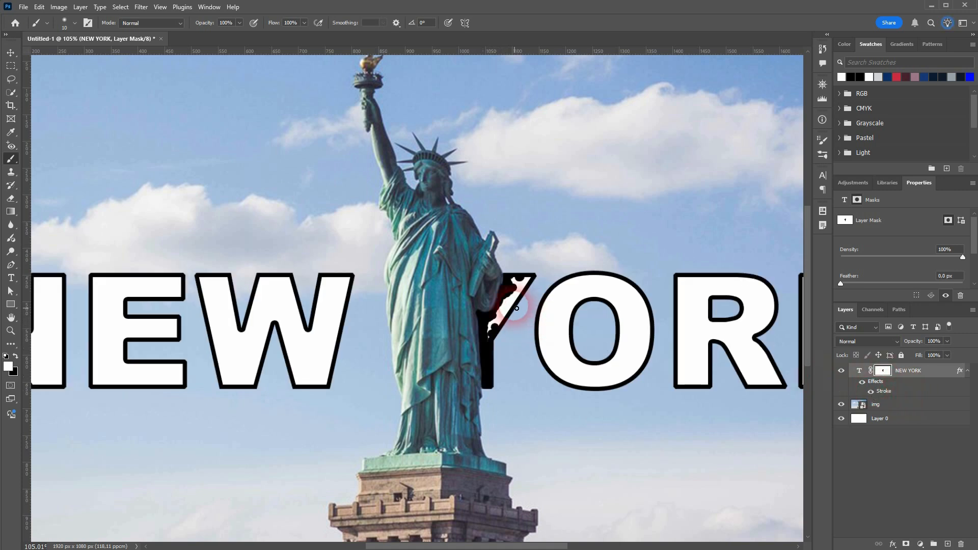
pyautogui.click(872, 392)
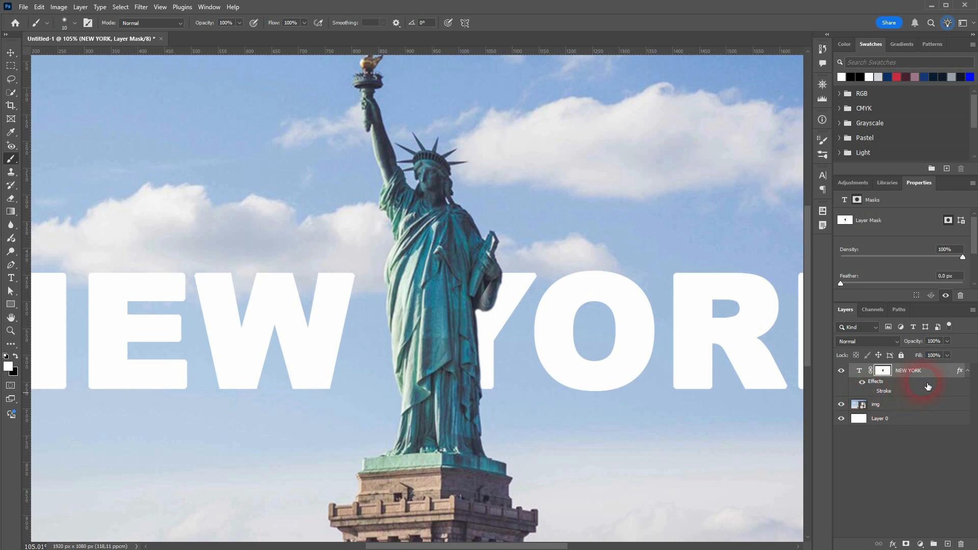
# Load the NEW YORK text shape as a selection and add a new empty layer above the text layer.
pyautogui.click(861, 378)
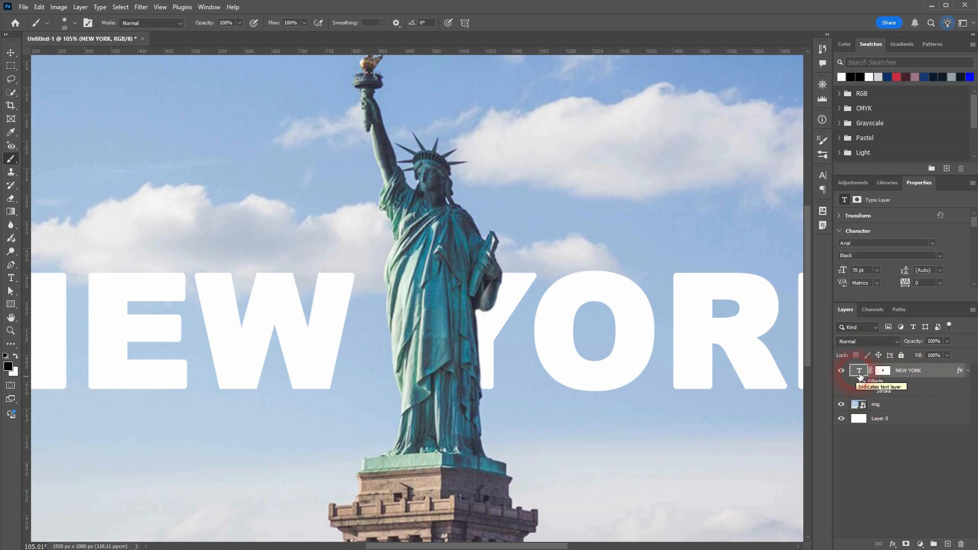
pyautogui.moveTo(861, 376); pyautogui.dragTo(861, 379)
pyautogui.keyDown('ctrl'); pyautogui.click(861, 377); pyautogui.keyUp('ctrl')
pyautogui.click(948, 544)
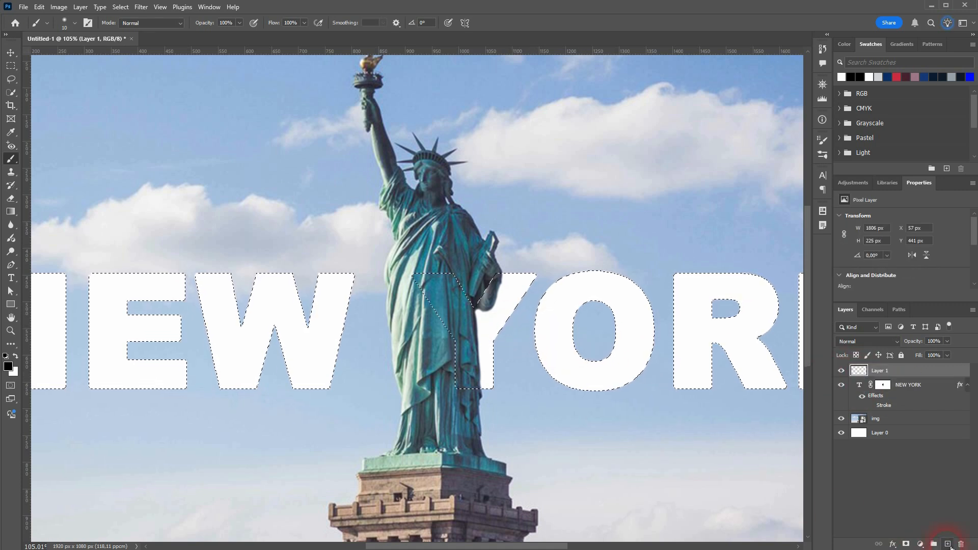
# Stroke the text selection on the new layer with a 5 px black line located outside.
pyautogui.press('v')
pyautogui.click(39, 8)
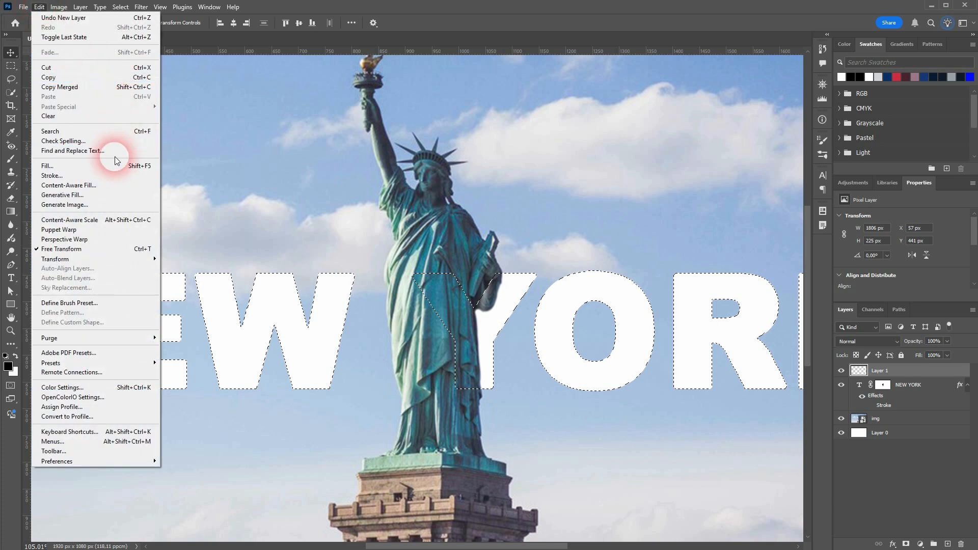
pyautogui.click(111, 175)
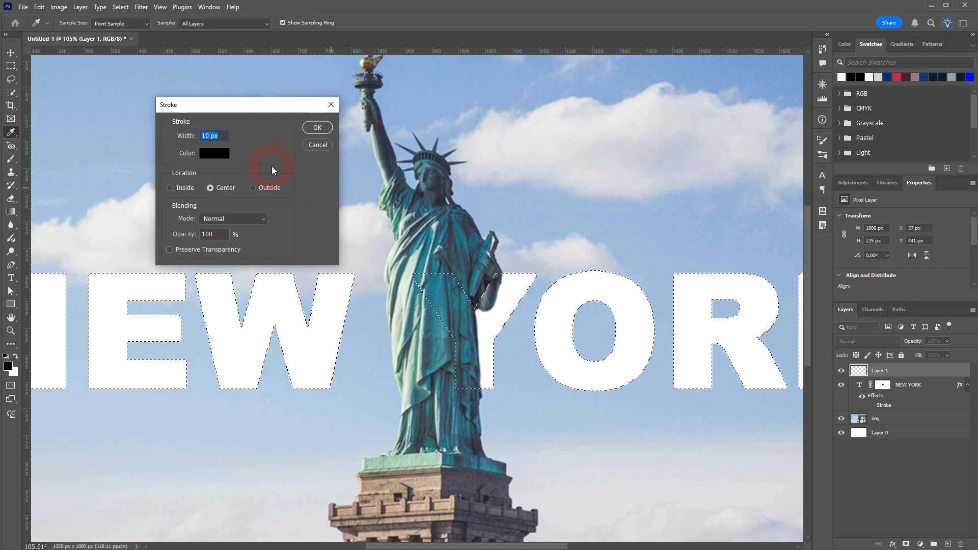
pyautogui.write('5')
pyautogui.click(222, 158)
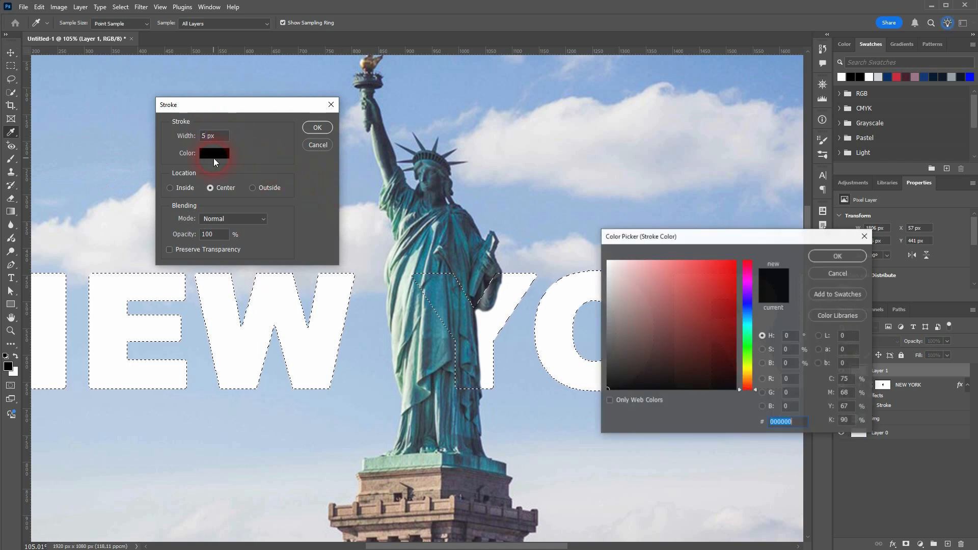
pyautogui.click(837, 257)
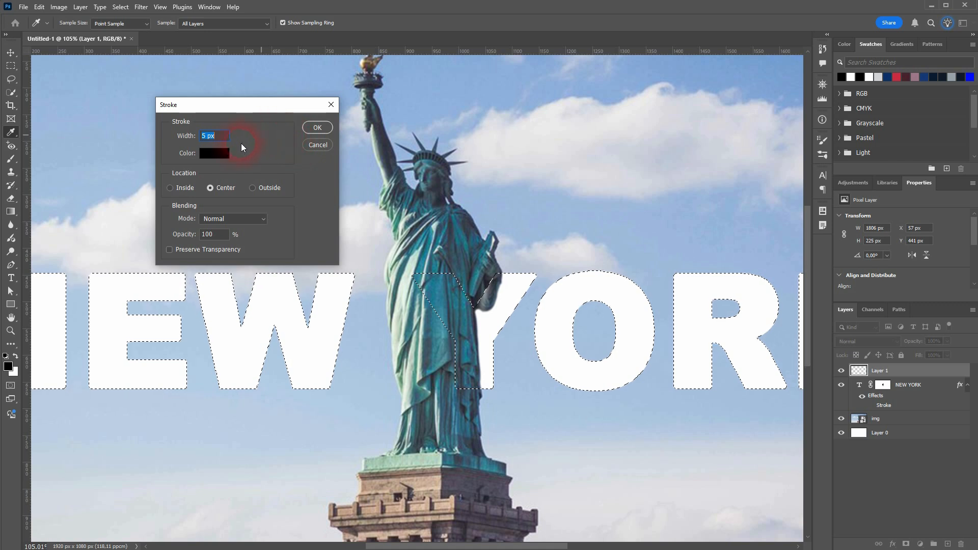
pyautogui.click(263, 188)
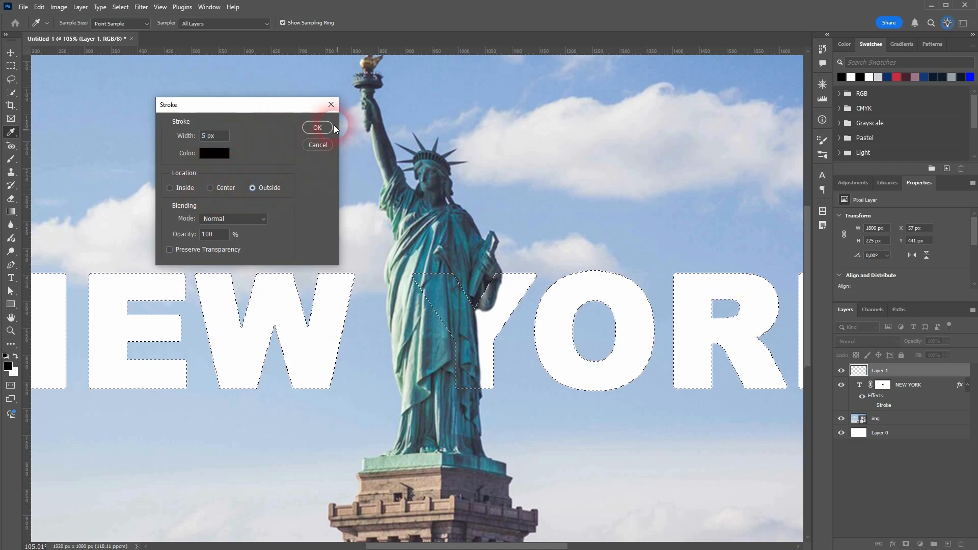
pyautogui.click(317, 127)
# Deselect the text-shaped selection.
pyautogui.press('v')
pyautogui.keyDown('ctrl'); pyautogui.click(502, 295); pyautogui.keyUp('ctrl')
pyautogui.keyDown('ctrl'); pyautogui.click(502, 297); pyautogui.keyUp('ctrl')
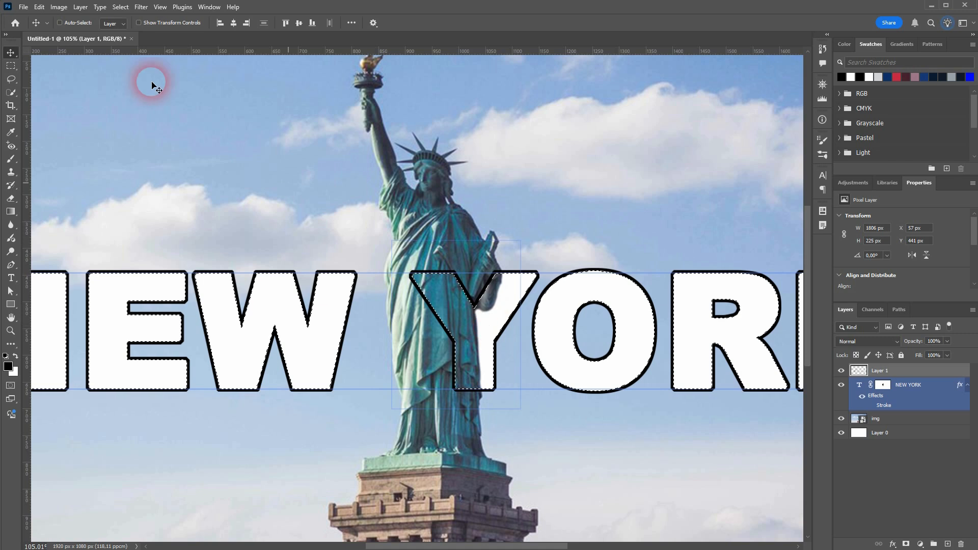
pyautogui.click(121, 7)
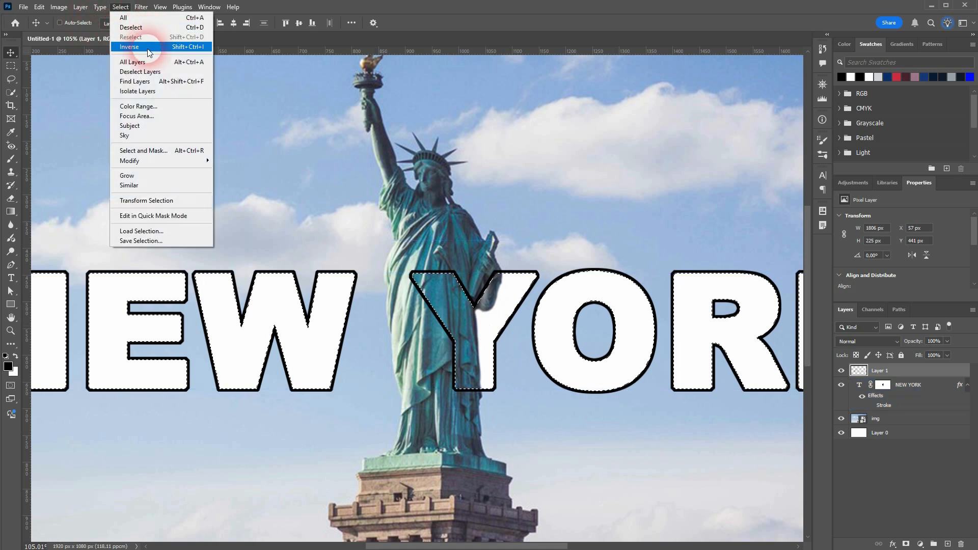
pyautogui.click(146, 27)
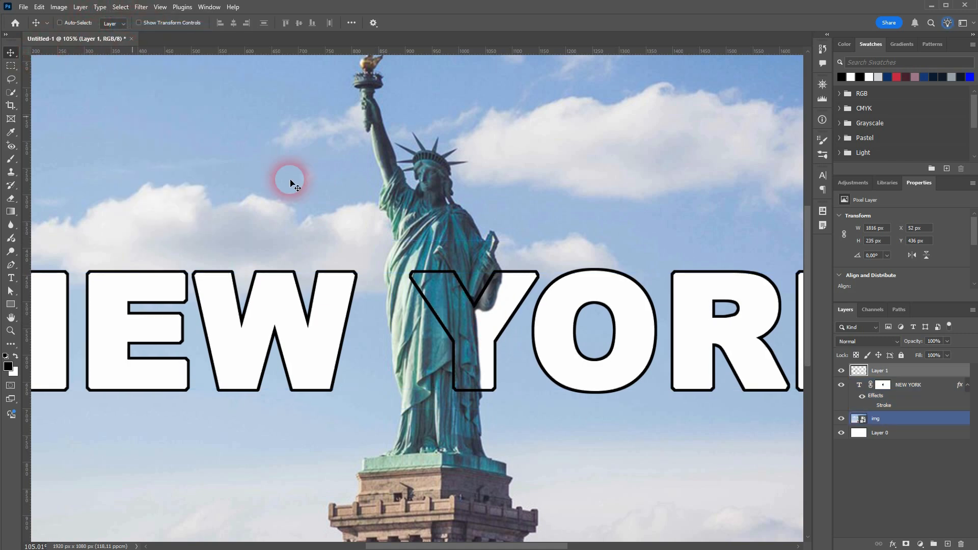
# Move Layer 1 below the NEW YORK text layer and copy the text layer's mask onto it.
pyautogui.moveTo(891, 376); pyautogui.dragTo(895, 414)
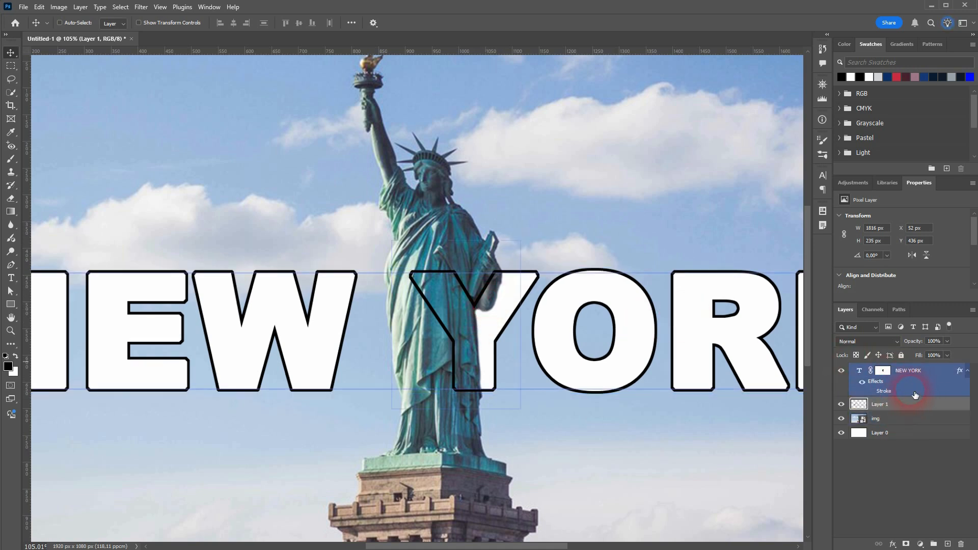
pyautogui.click(883, 373)
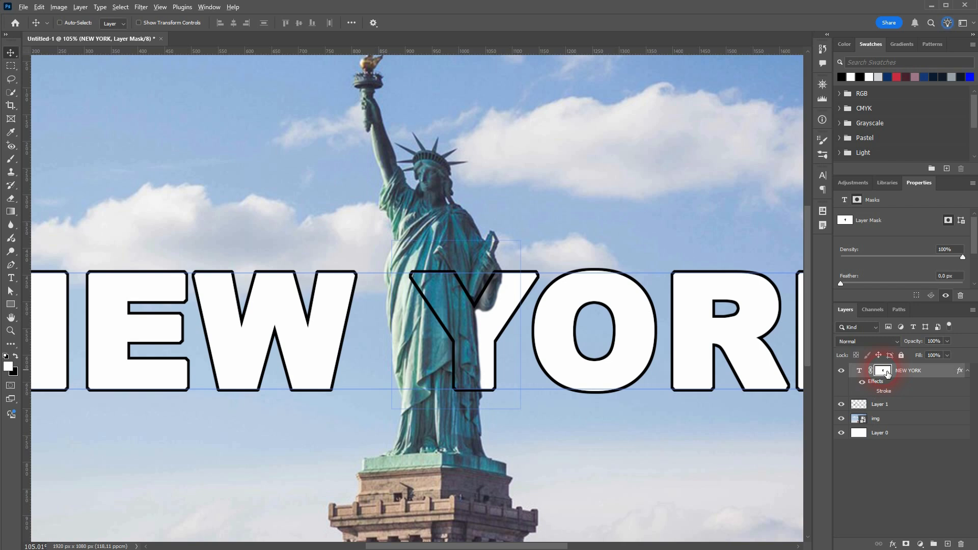
pyautogui.moveTo(888, 373); pyautogui.dragTo(887, 406)
pyautogui.click(913, 418)
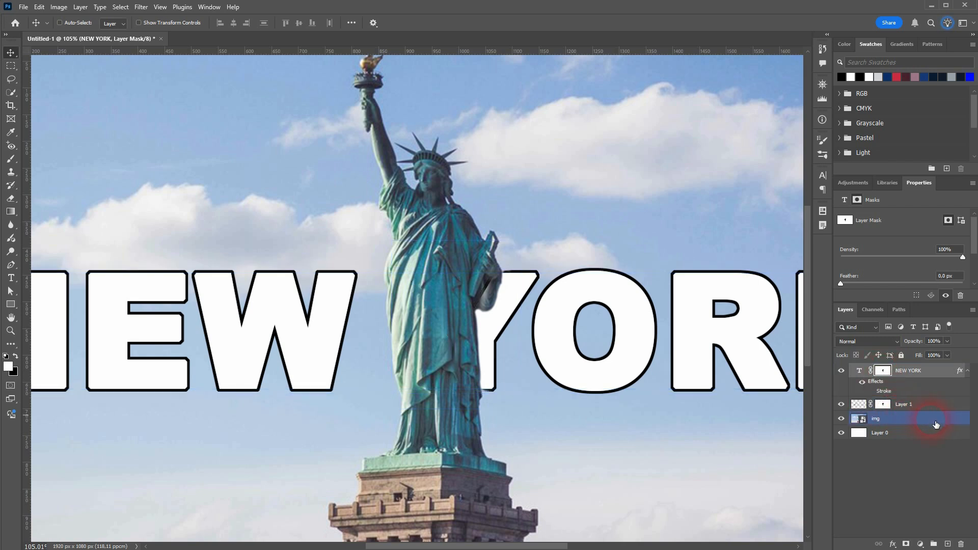
pyautogui.click(890, 410)
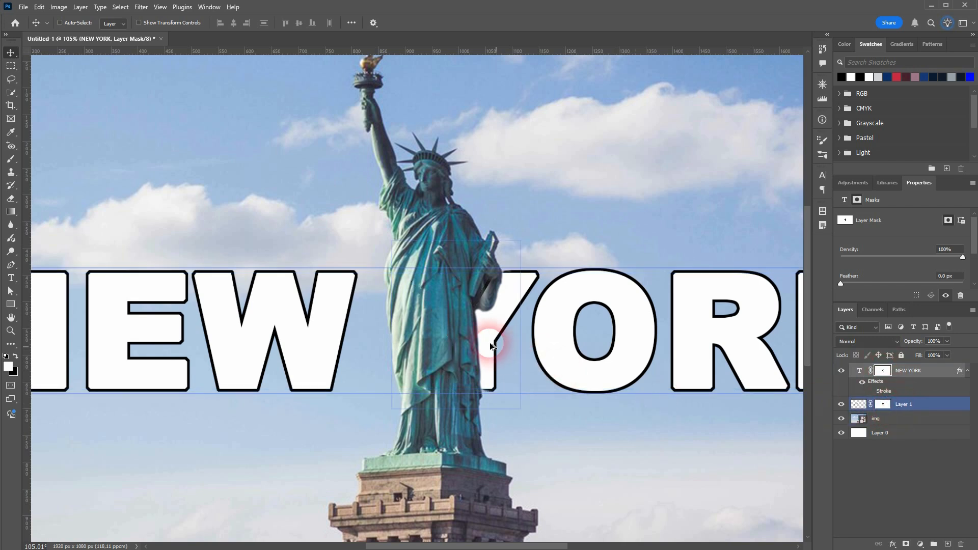
# Select Layer 1's mask and toggle the layer's visibility off and on to inspect the outline around the Y.
pyautogui.scroll(5, 498, 334)
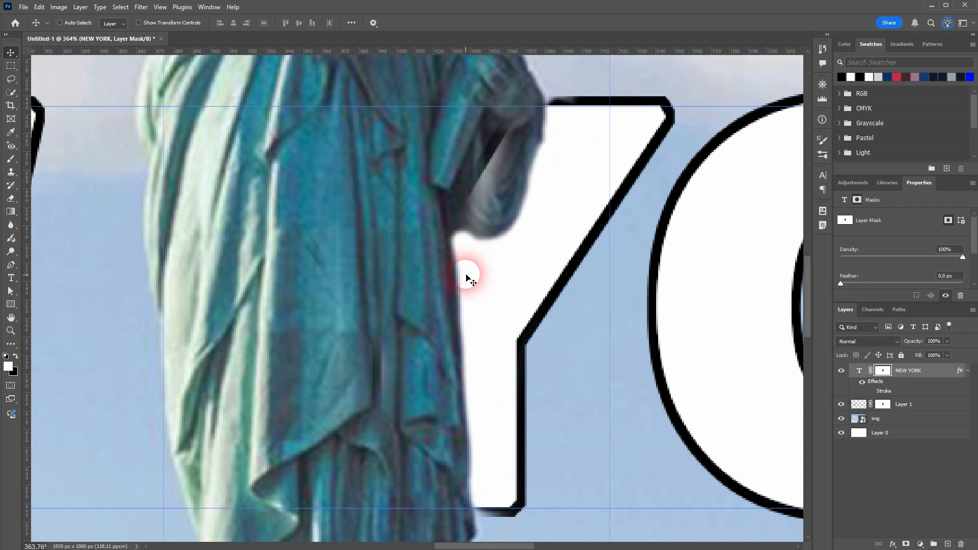
pyautogui.click(885, 406)
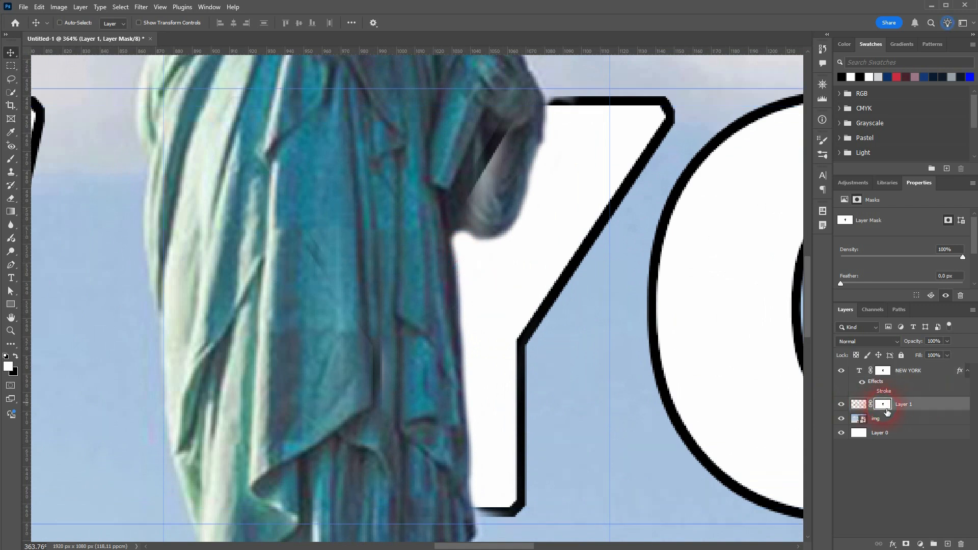
pyautogui.click(841, 405)
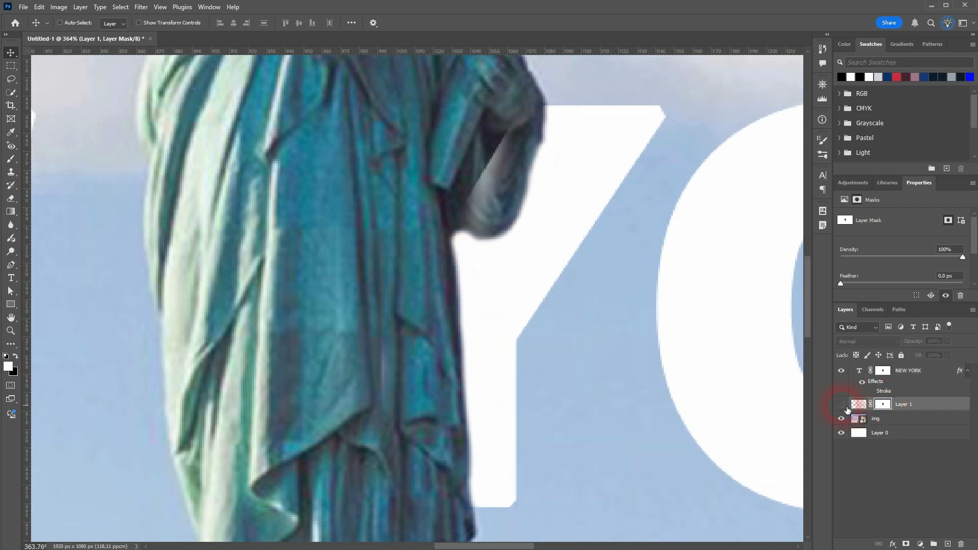
pyautogui.click(842, 404)
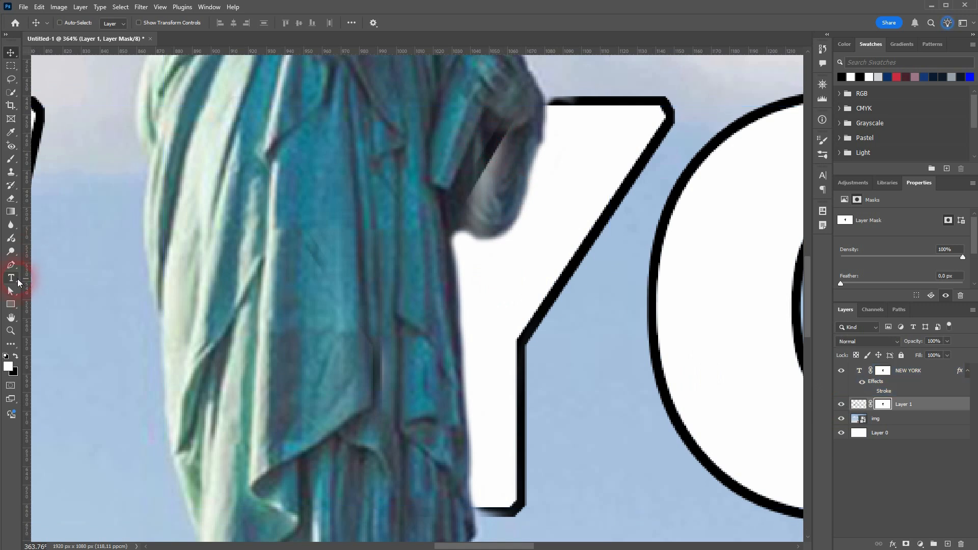
# Paint black with the Brush tool on Layer 1's mask to hide the stray outline piece over the statue's arm.
pyautogui.click(10, 214)
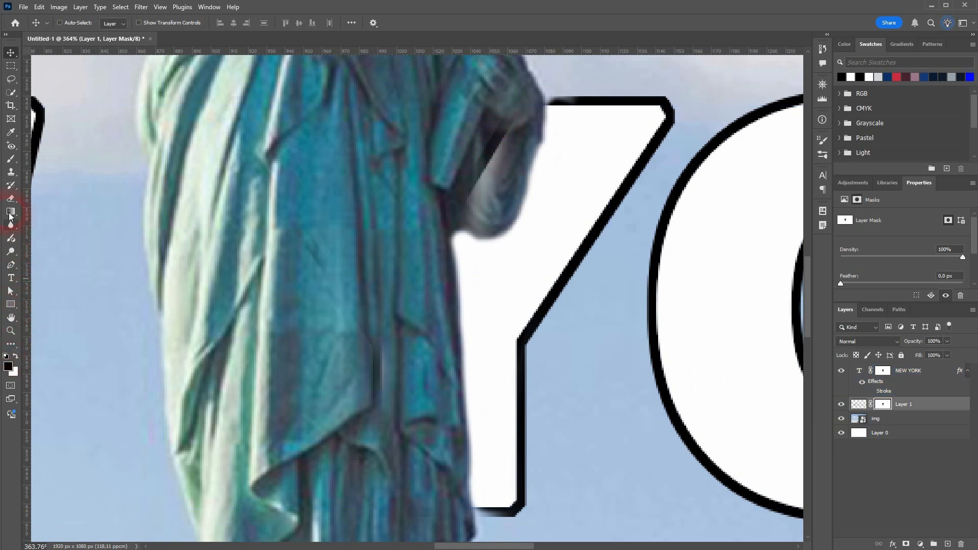
pyautogui.click(11, 158)
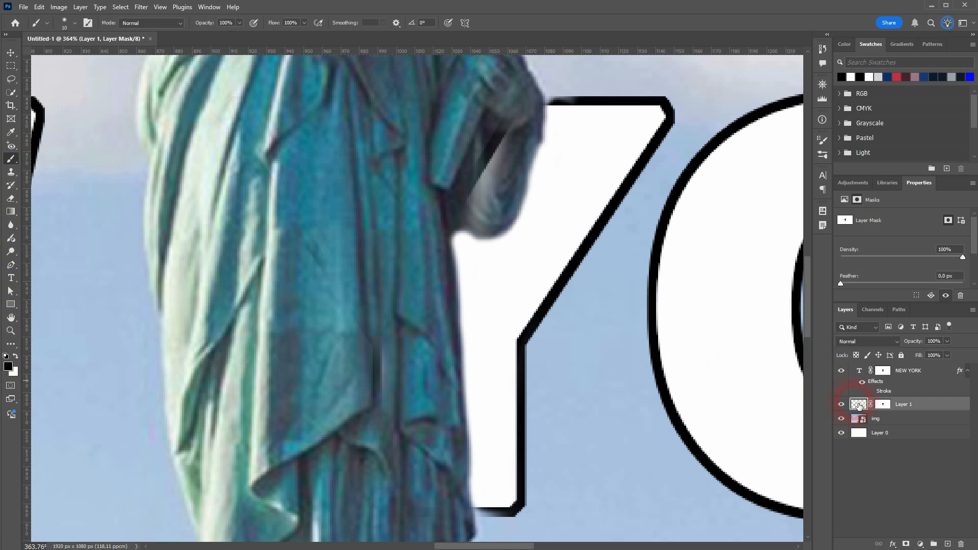
pyautogui.click(884, 406)
pyautogui.moveTo(460, 149)
pyautogui.mouseDown()
pyautogui.moveTo(513, 139)
pyautogui.moveTo(501, 141)
pyautogui.moveTo(484, 187)
pyautogui.moveTo(539, 122)
pyautogui.moveTo(491, 162)
pyautogui.moveTo(506, 164)
pyautogui.moveTo(500, 173)
pyautogui.moveTo(499, 152)
pyautogui.moveTo(498, 179)
pyautogui.moveTo(450, 186)
pyautogui.mouseUp()
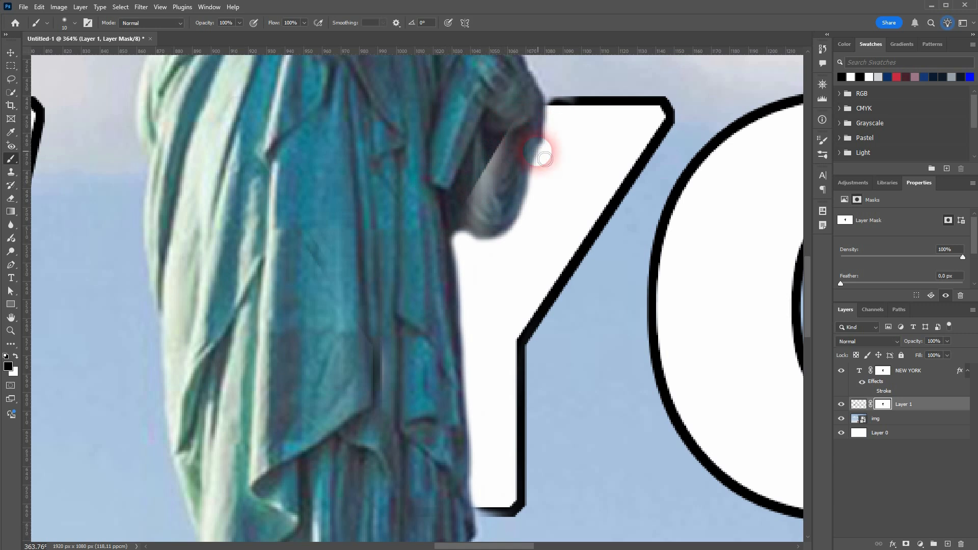
# Paint white on Layer 1's mask to restore the faded upper outline of the Y beside the statue's arm.
pyautogui.scroll(3, 569, 169)
pyautogui.scroll(3, 554, 168)
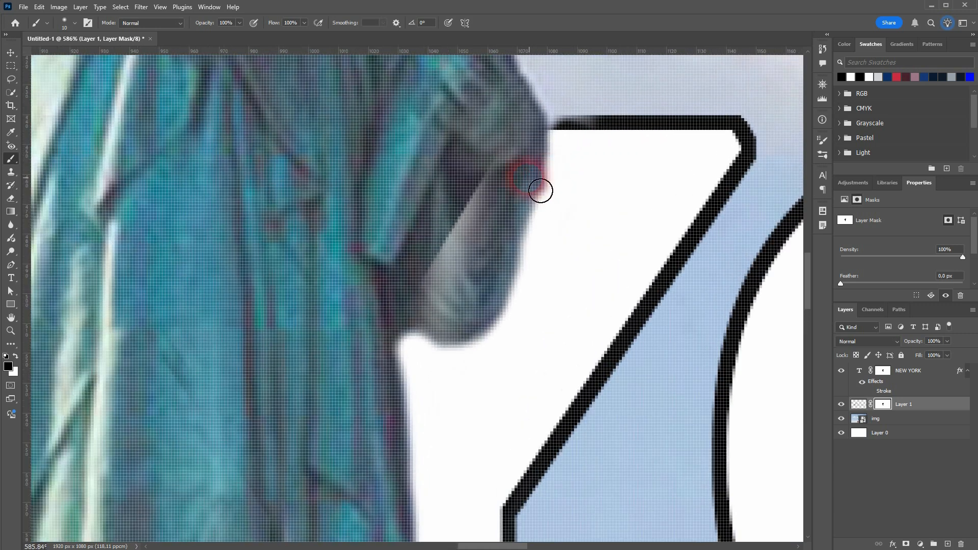
pyautogui.moveTo(569, 158)
pyautogui.mouseDown()
pyautogui.moveTo(612, 136)
pyautogui.moveTo(569, 136)
pyautogui.mouseUp()
pyautogui.press('x')
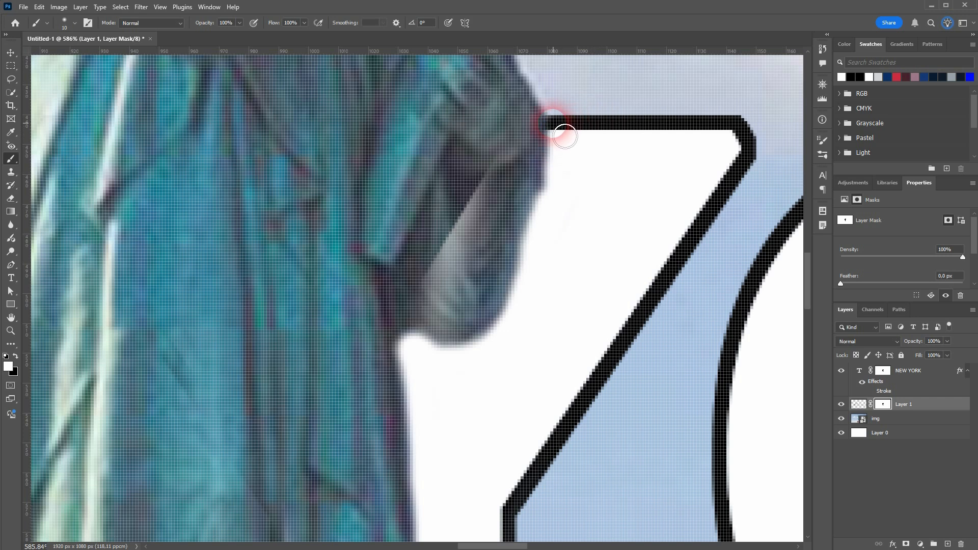
pyautogui.scroll(-8, 532, 308)
pyautogui.scroll(-3, 513, 410)
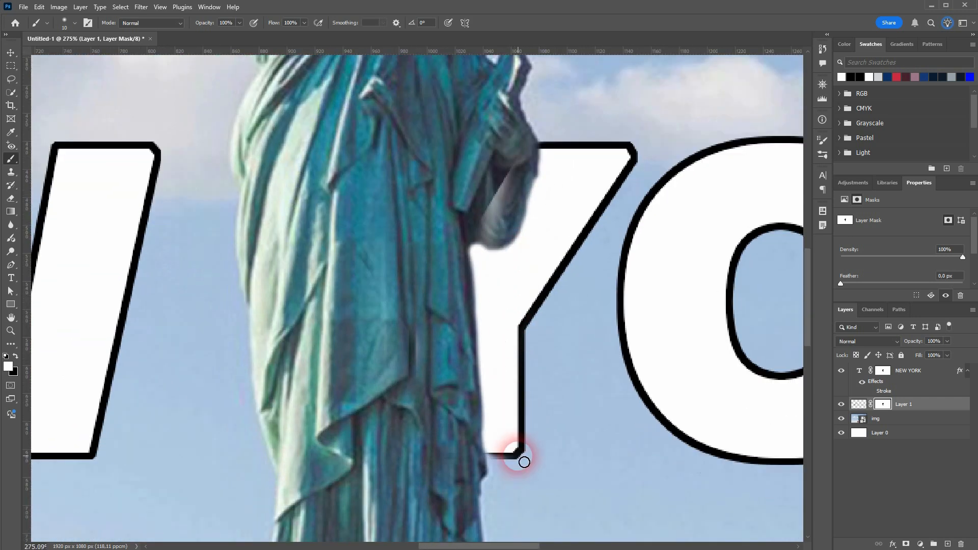
# Touch up Layer 1's mask with white at the Y's lower outline, where it meets the statue's robe.
pyautogui.scroll(5, 524, 462)
pyautogui.moveTo(507, 435)
pyautogui.mouseDown()
pyautogui.moveTo(530, 452)
pyautogui.moveTo(461, 437)
pyautogui.moveTo(467, 423)
pyautogui.moveTo(567, 384)
pyautogui.mouseUp()
pyautogui.hotkey('ctrl', '0')
pyautogui.scroll(-3, 548, 362)
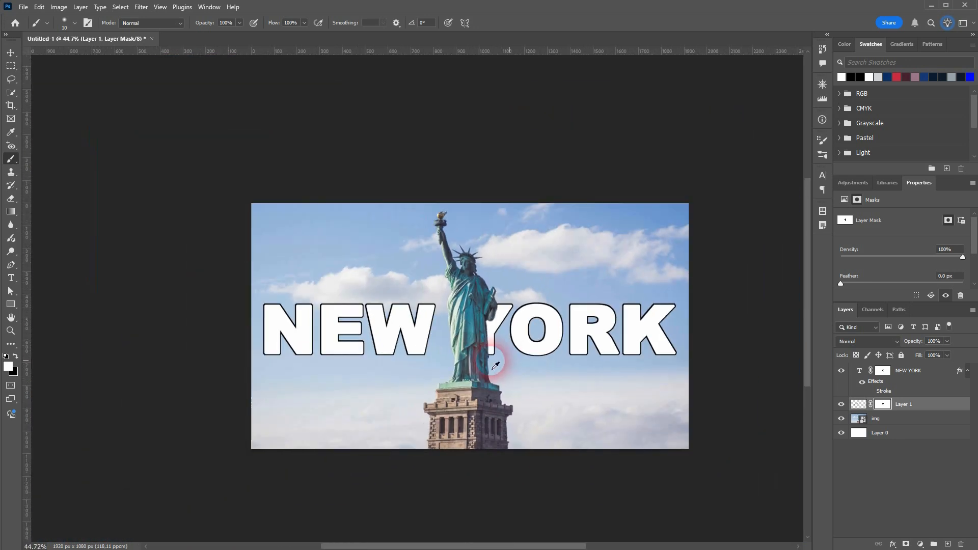
pyautogui.scroll(3, 507, 363)
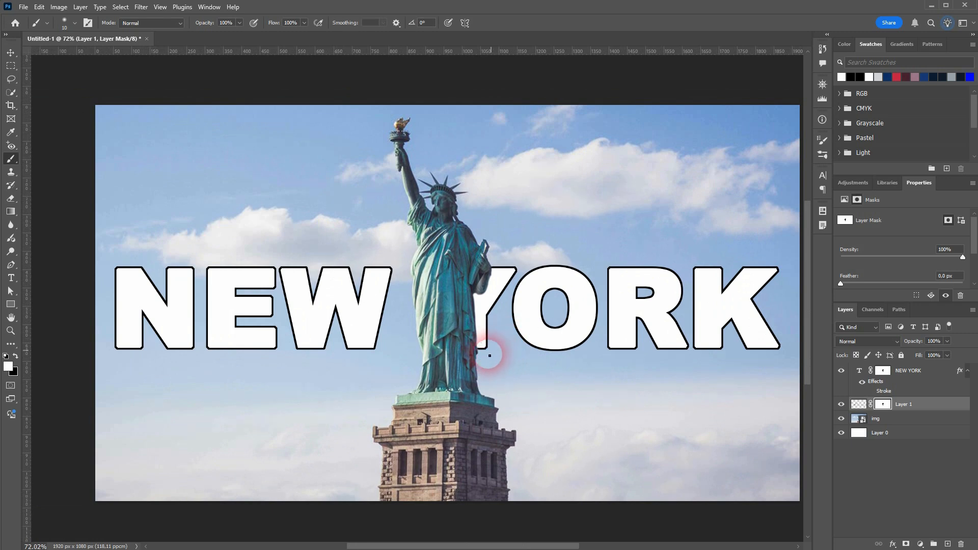